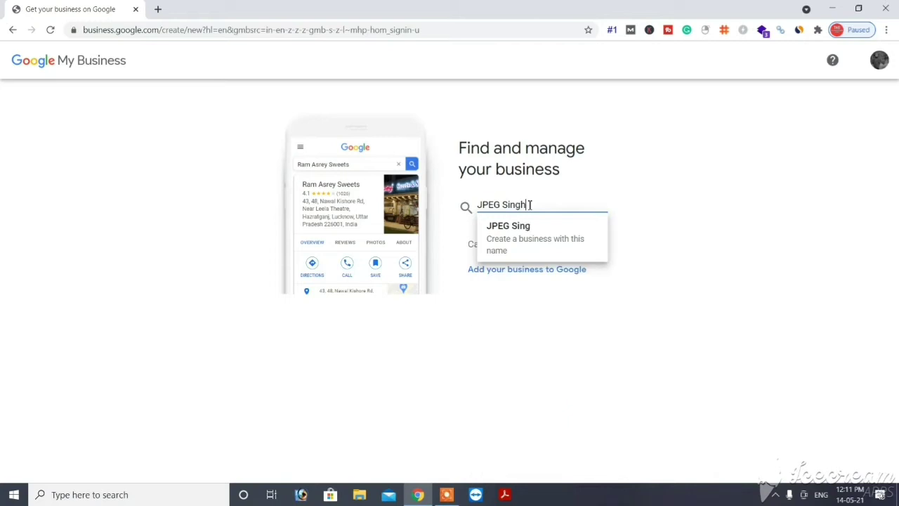
Step: Enter 'JPEG Singh Photography' as the business name and create a new business with it
type("Photogra")
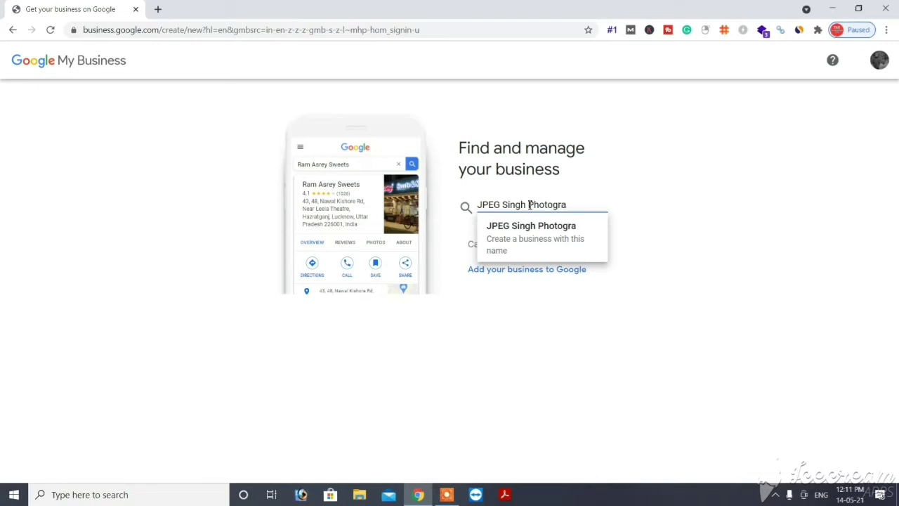
type("phy")
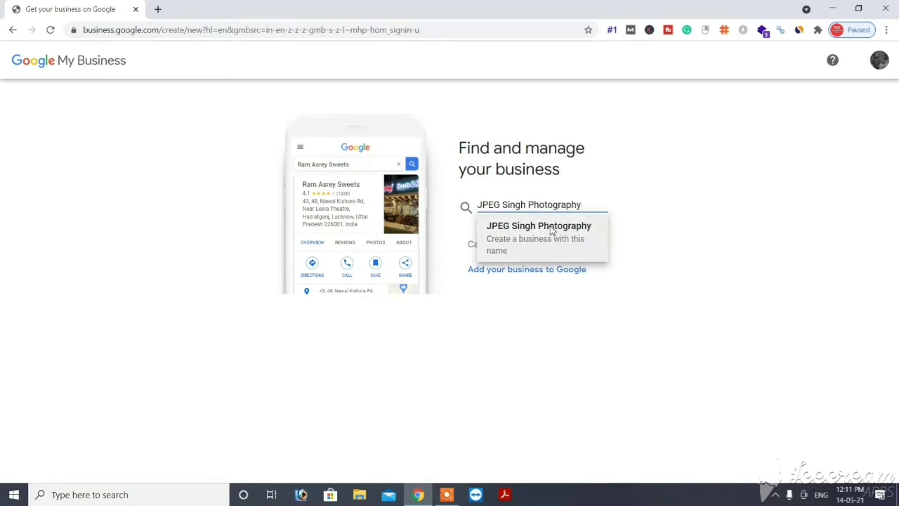
left_click(539, 239)
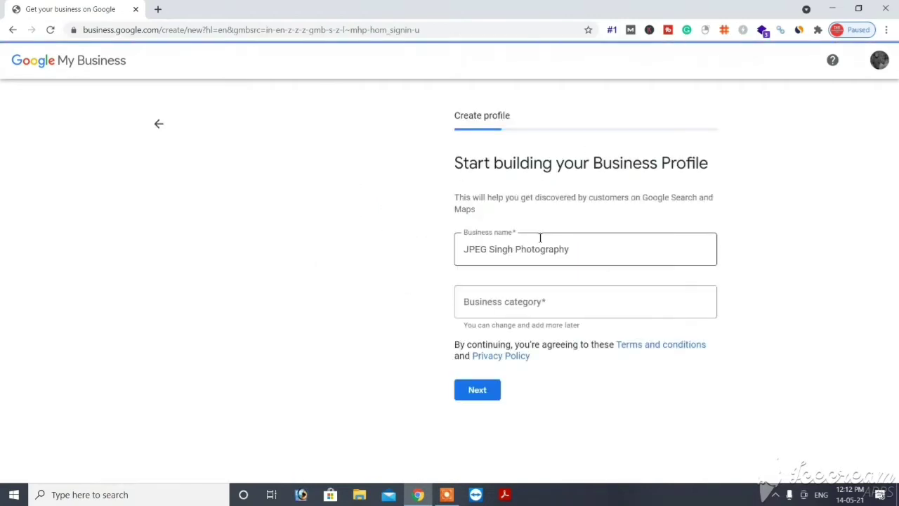
Step: Set the business category to Photographer and answer Yes to adding a customer-visitable location
left_click(528, 304)
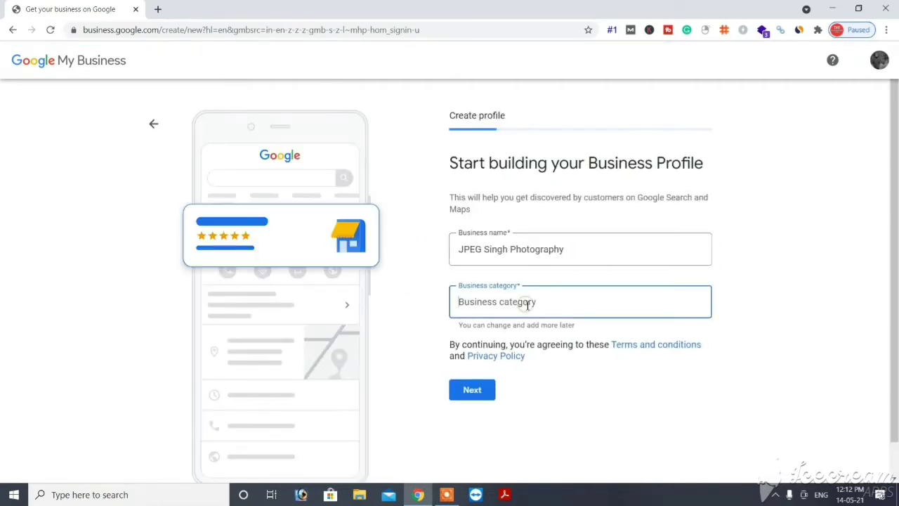
type("photo")
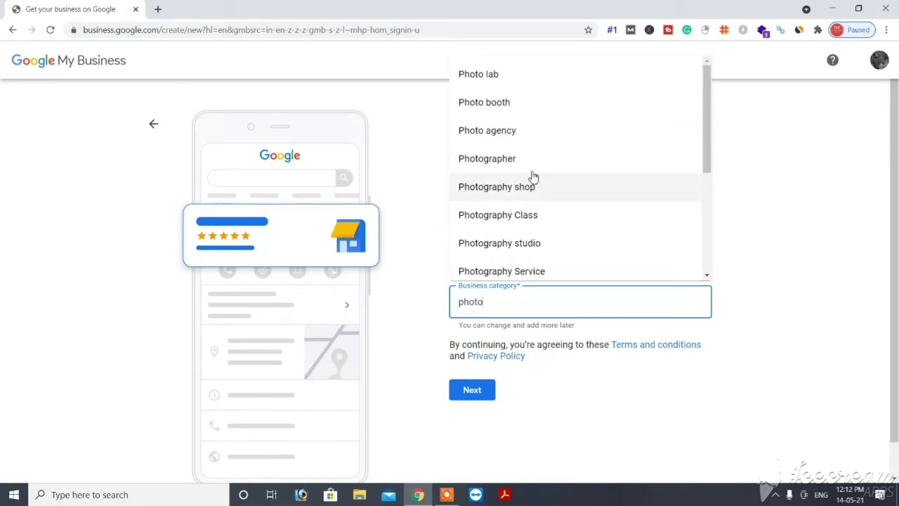
left_click(523, 160)
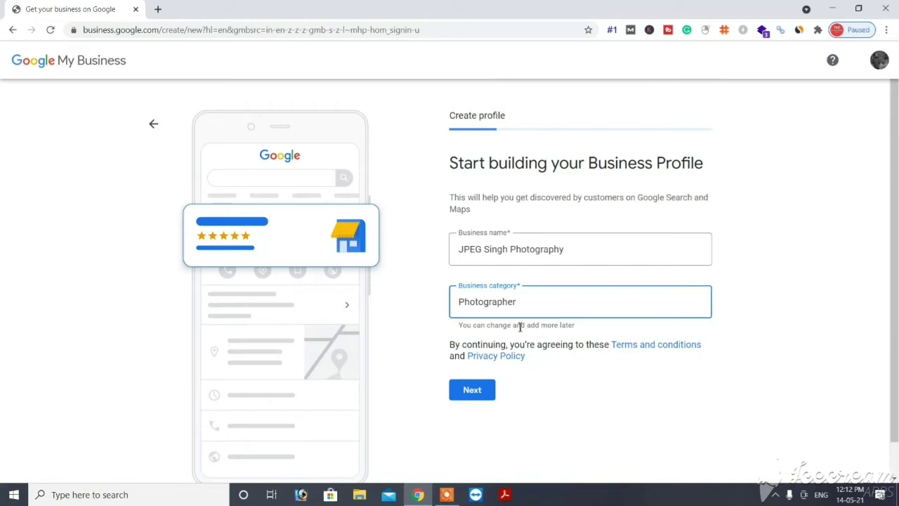
left_click(472, 390)
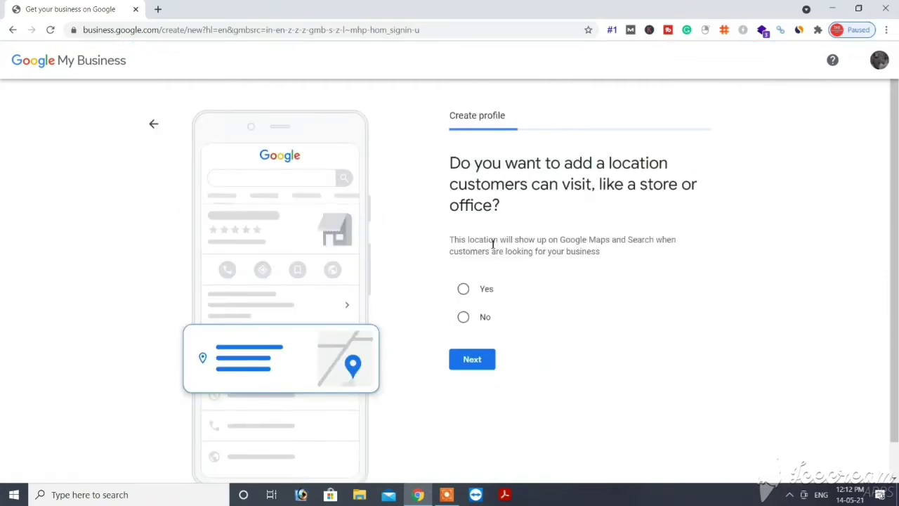
left_click(466, 294)
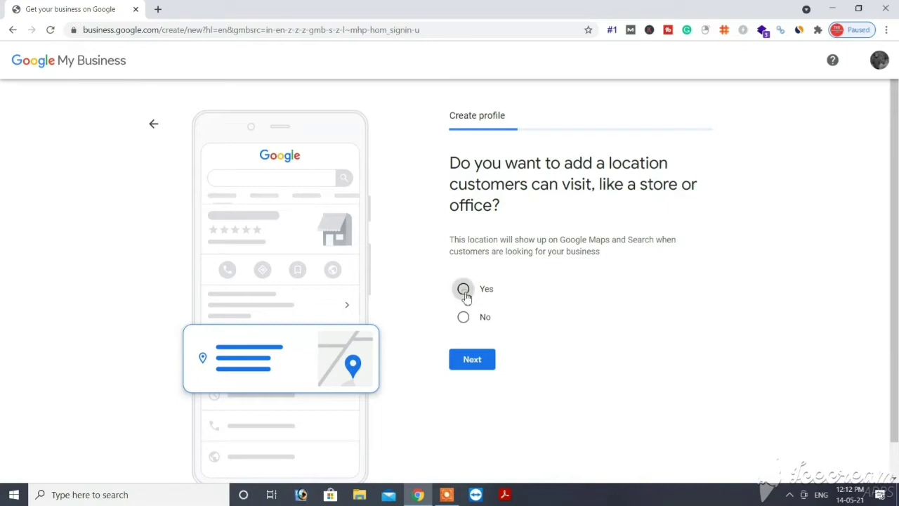
left_click(472, 360)
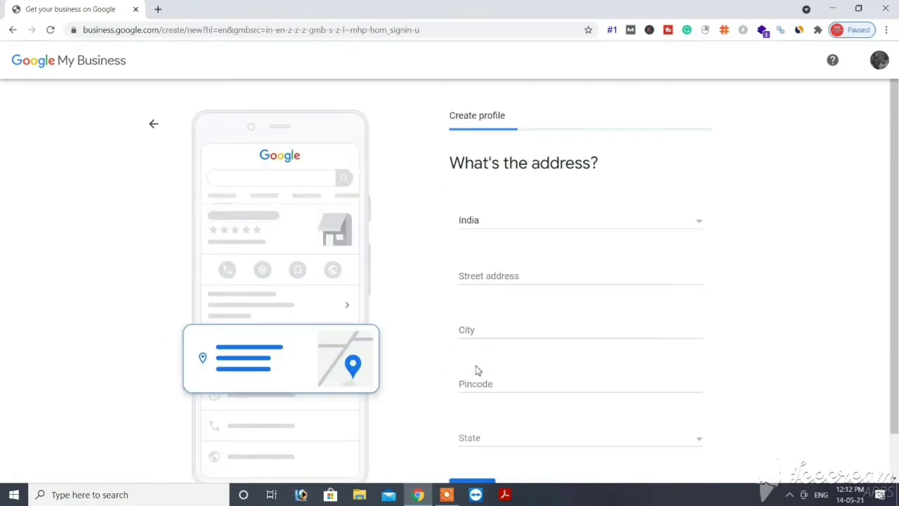
Step: Fill in the street address, area and pincode fields, accepting a saved address suggestion
left_click(496, 274)
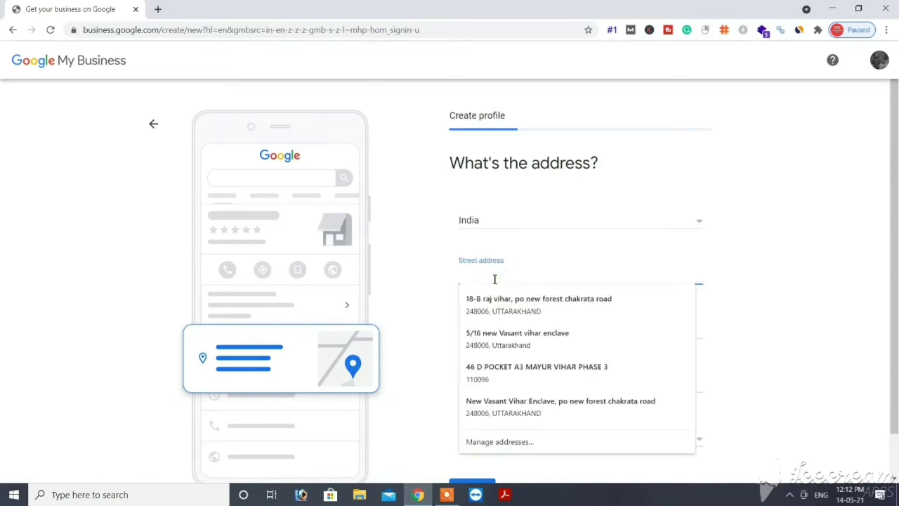
type("1")
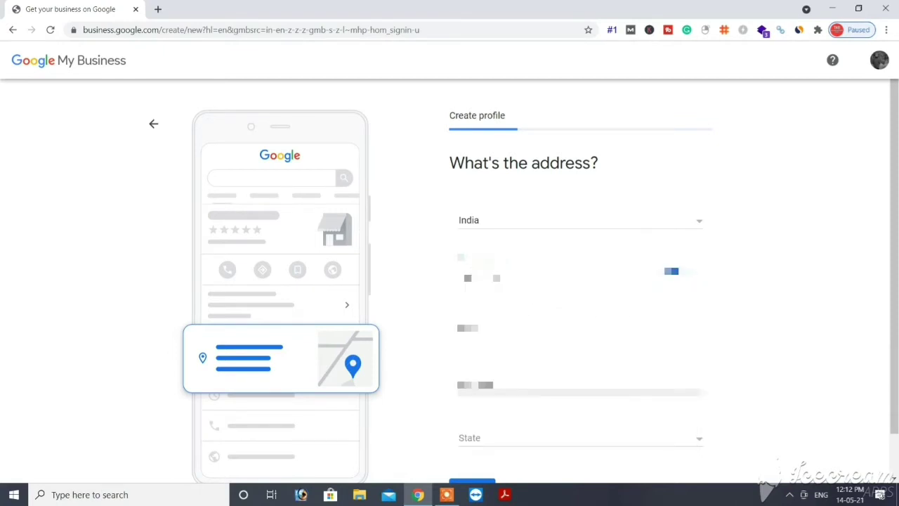
type("234567")
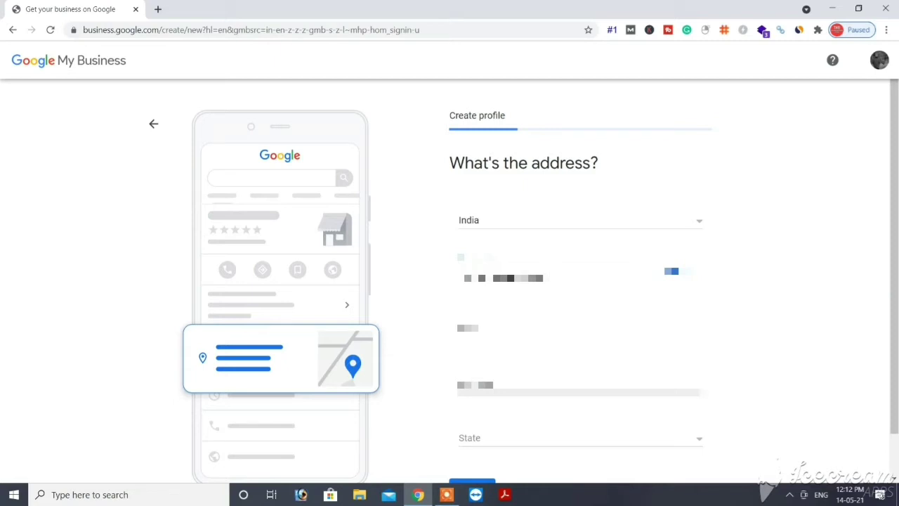
type("1")
type("RoadNag")
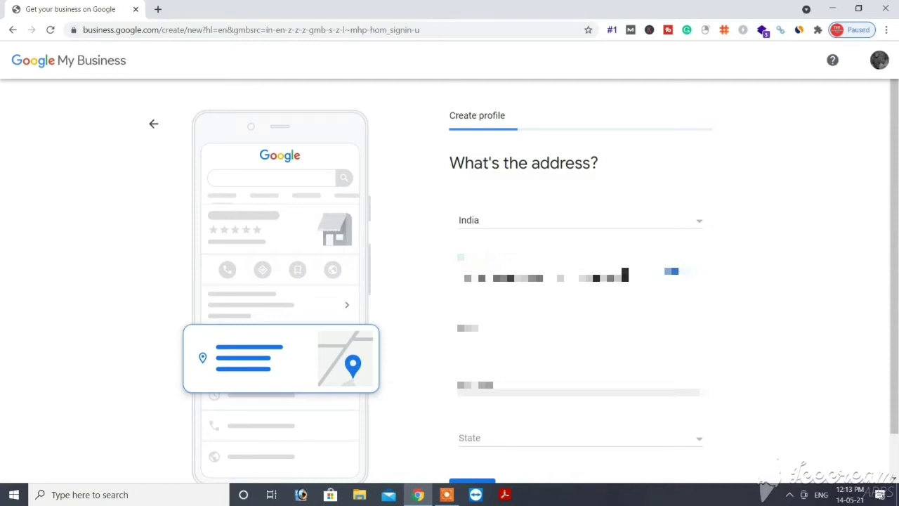
type("ar")
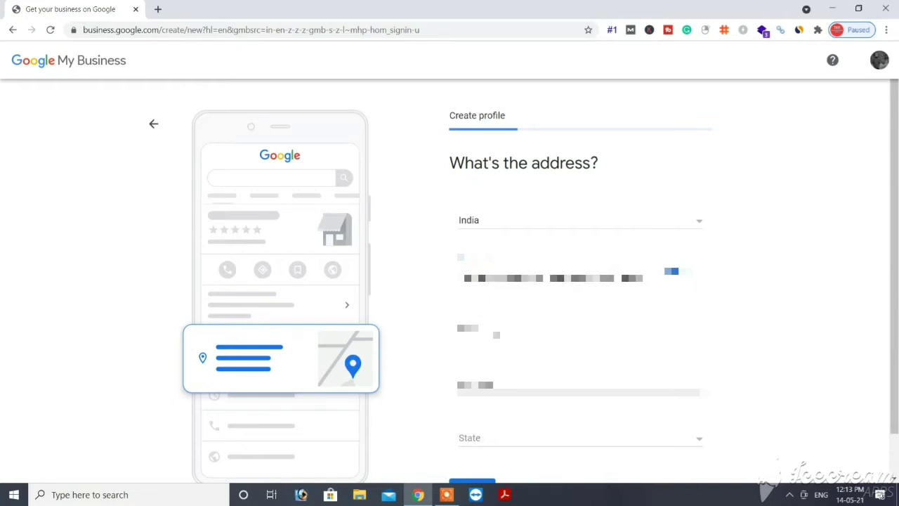
left_click(589, 331)
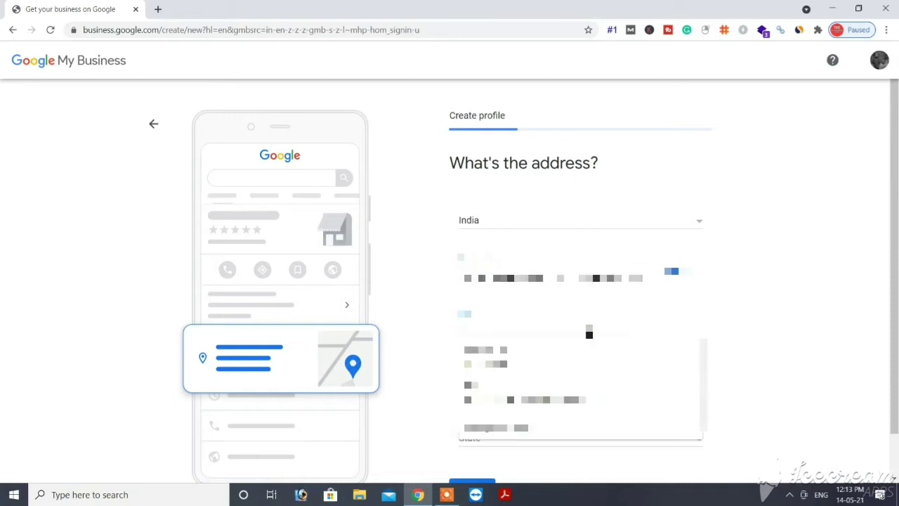
type("Sect")
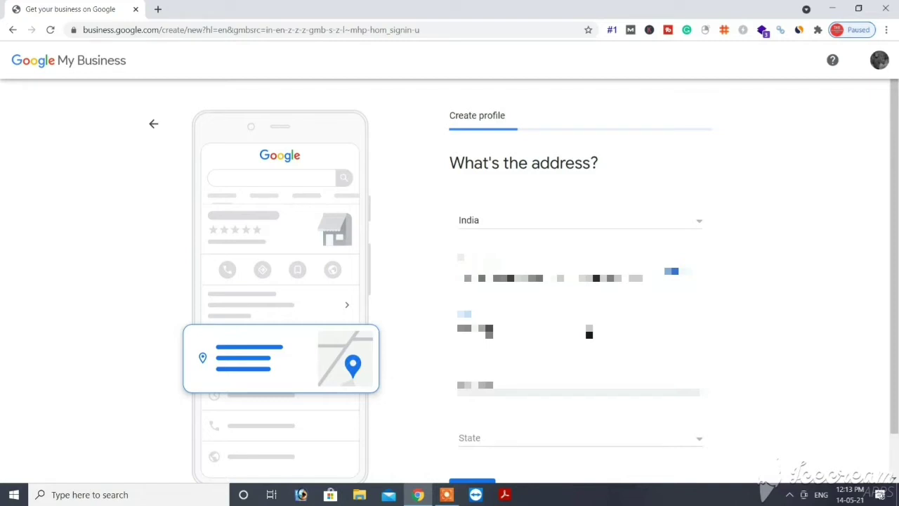
left_click(532, 388)
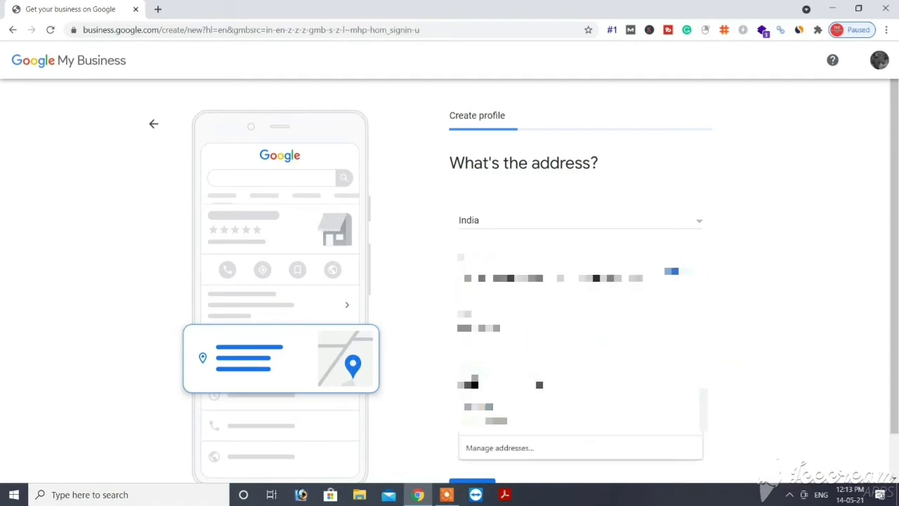
left_click(540, 384)
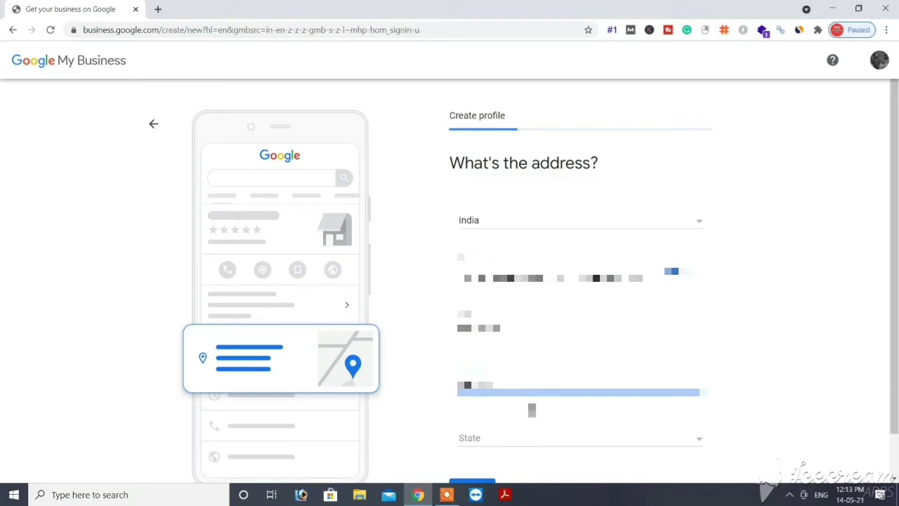
Step: Choose Uttarakhand as the state and continue to the map step
left_click(515, 442)
key("u")
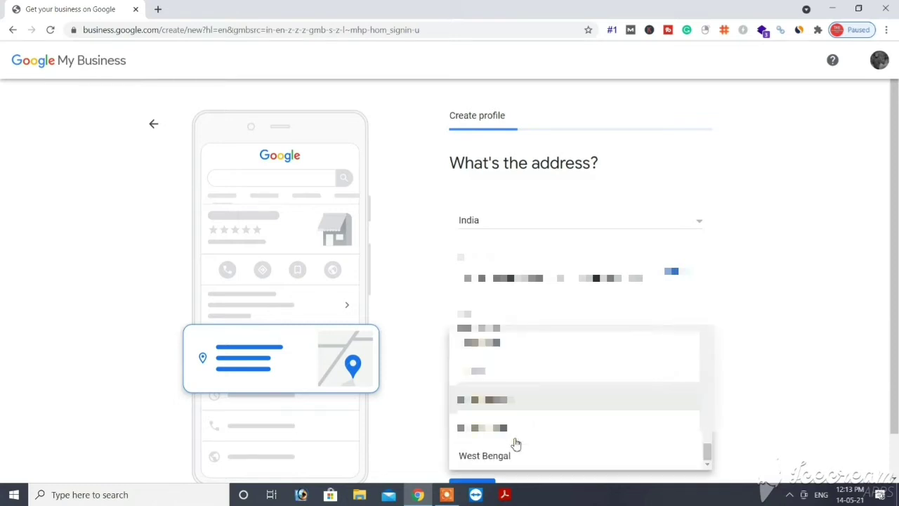
left_click(516, 439)
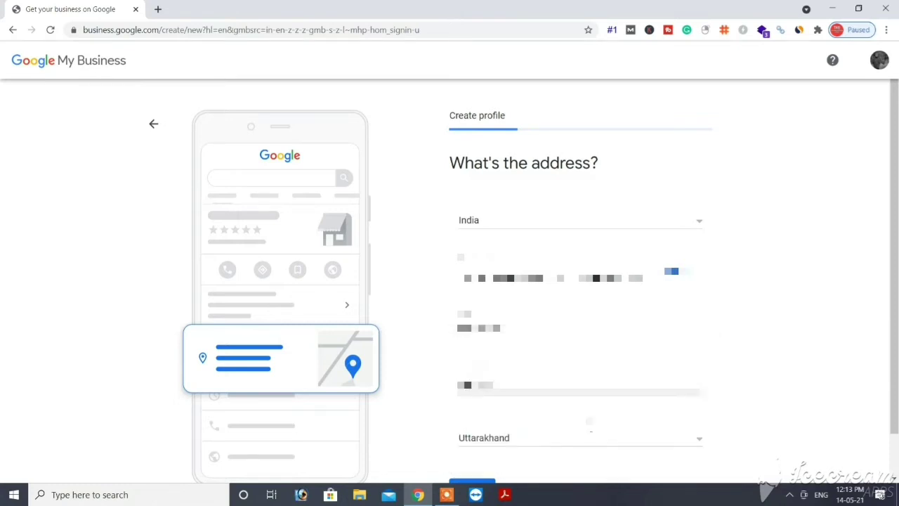
scroll(703, 435, "down", 1)
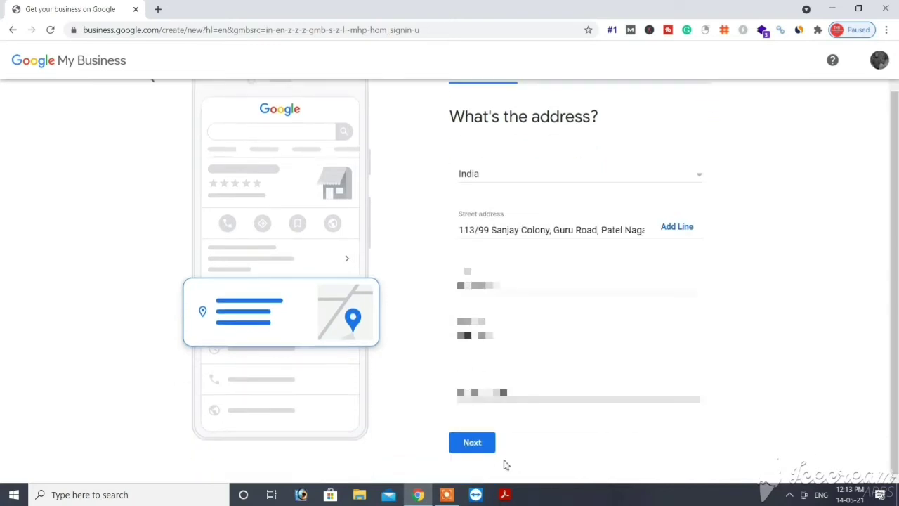
left_click(485, 446)
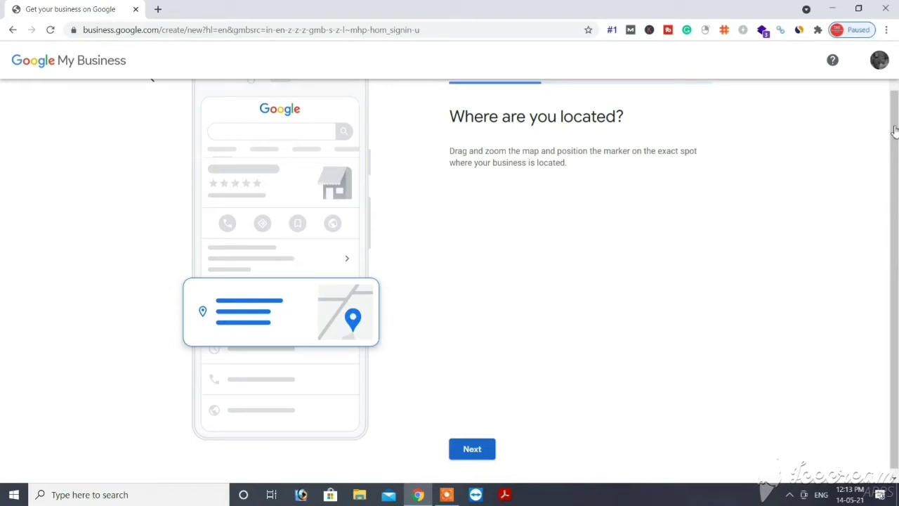
Step: Drag the red map marker onto the business's exact location and confirm it
key("super")
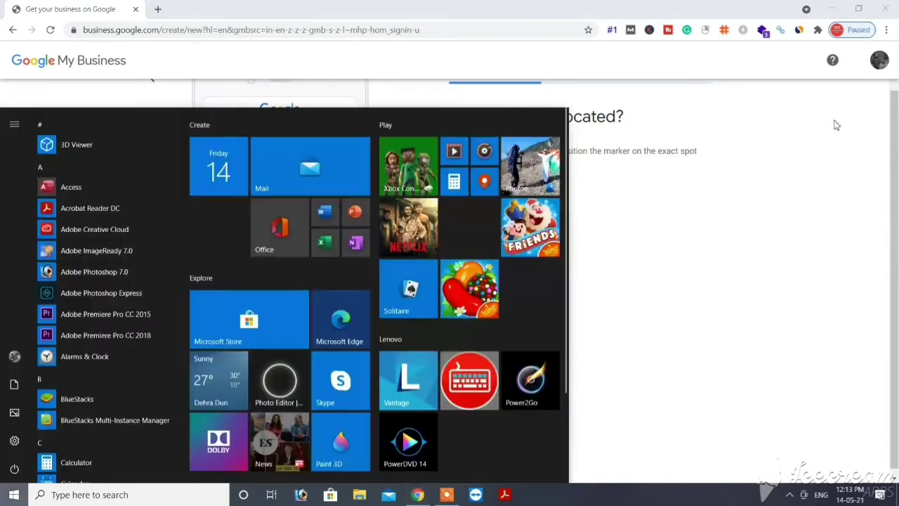
key("super")
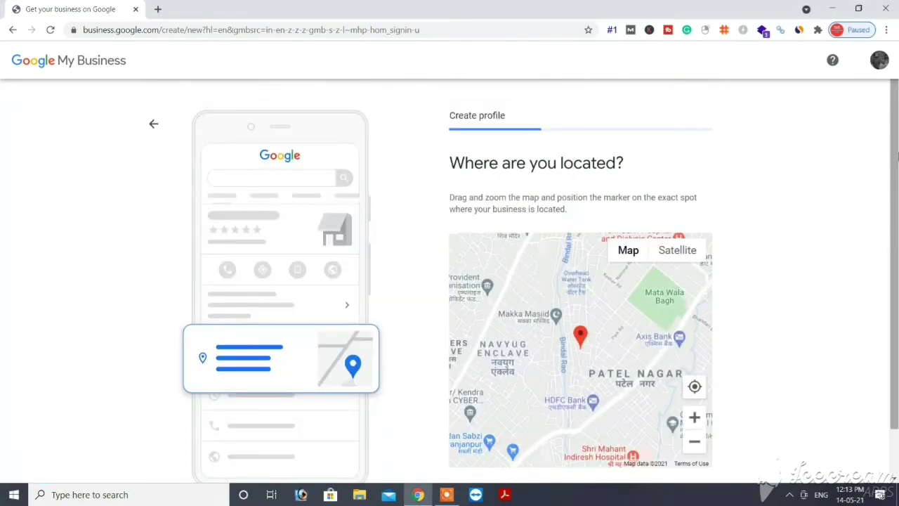
scroll(876, 229, "down", 1)
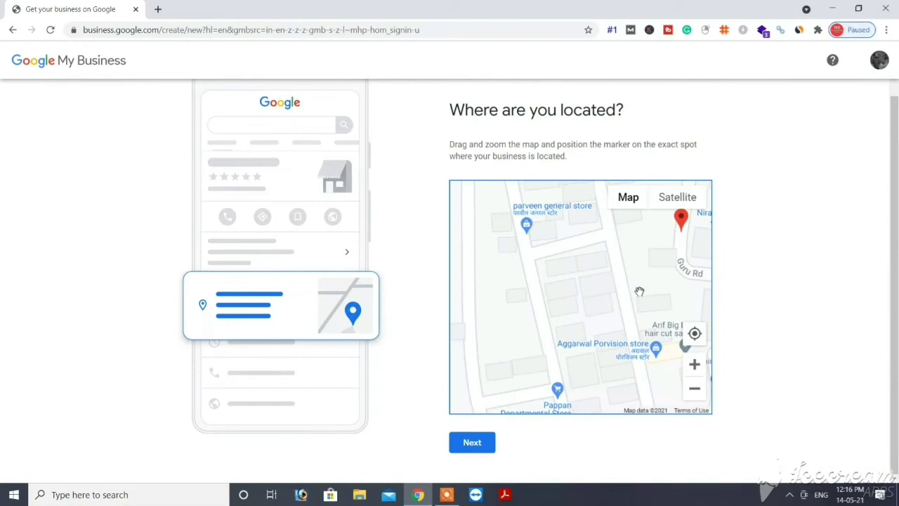
mouse_move(678, 222)
left_mouse_down()
mouse_move(630, 269)
mouse_move(609, 275)
left_mouse_up()
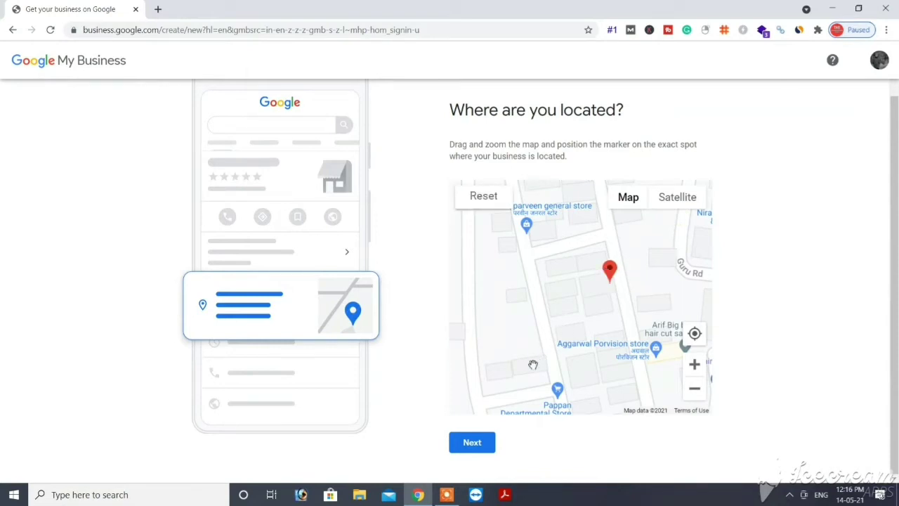
left_click(476, 447)
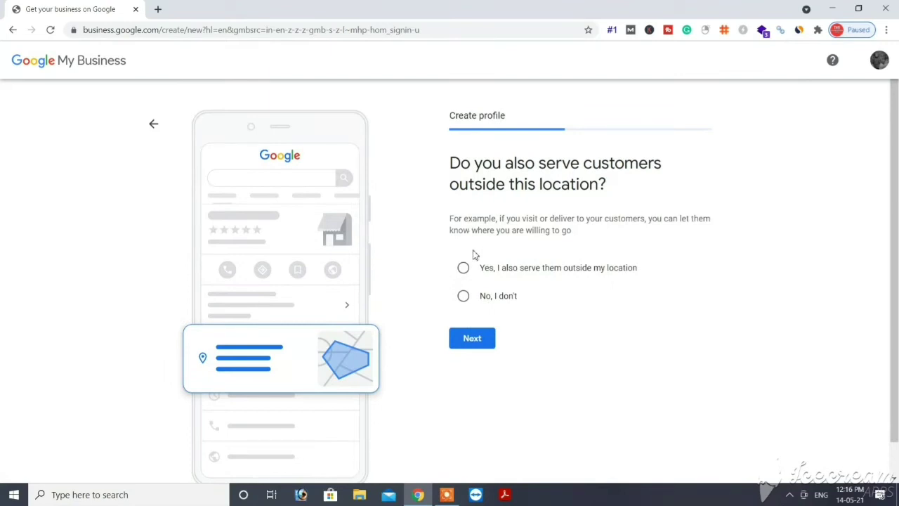
Step: Confirm the business also serves customers elsewhere and add Uttarakhand as a service area
left_click(463, 269)
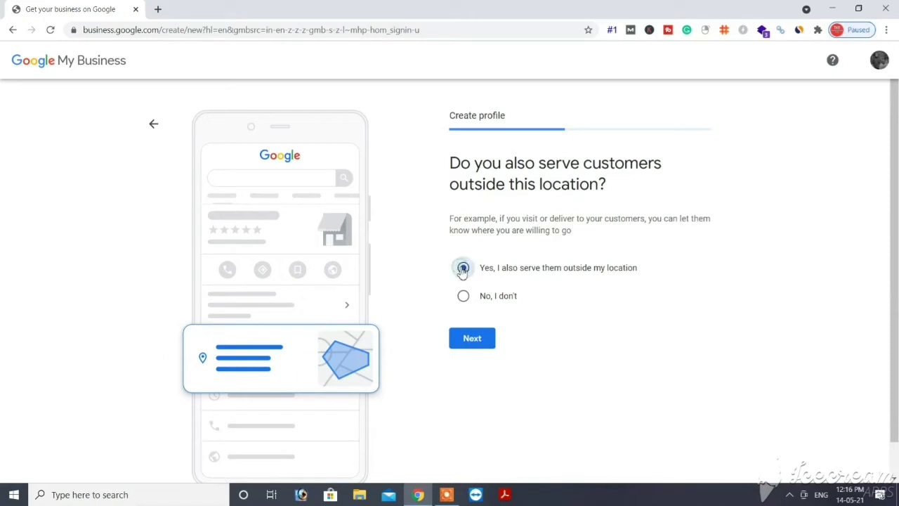
left_click(471, 340)
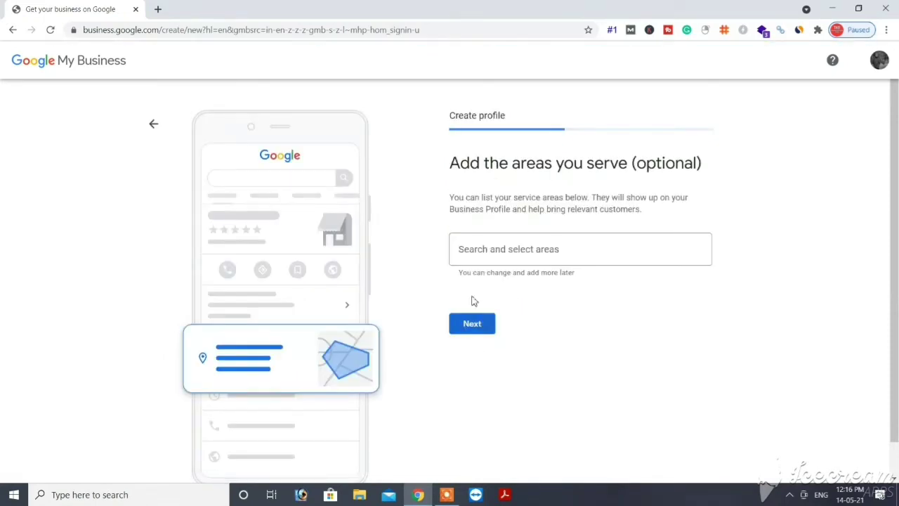
left_click(493, 250)
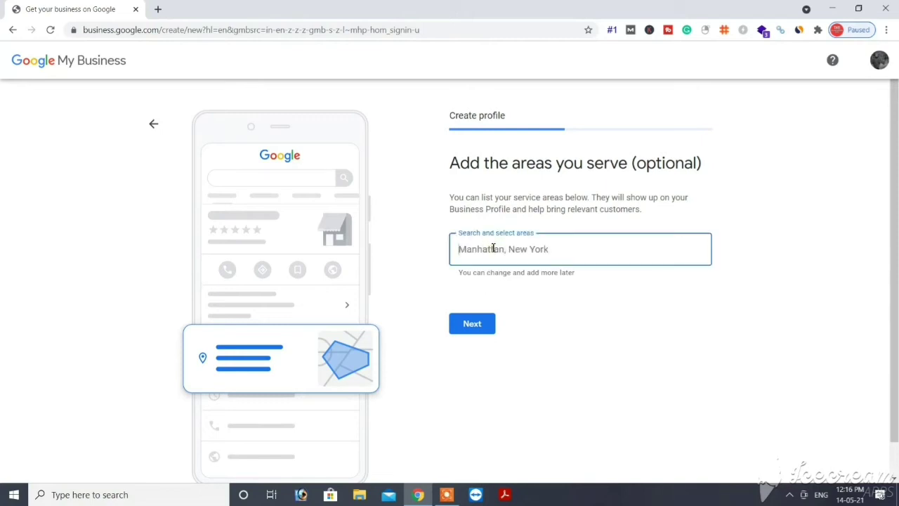
type("uta")
type("tara")
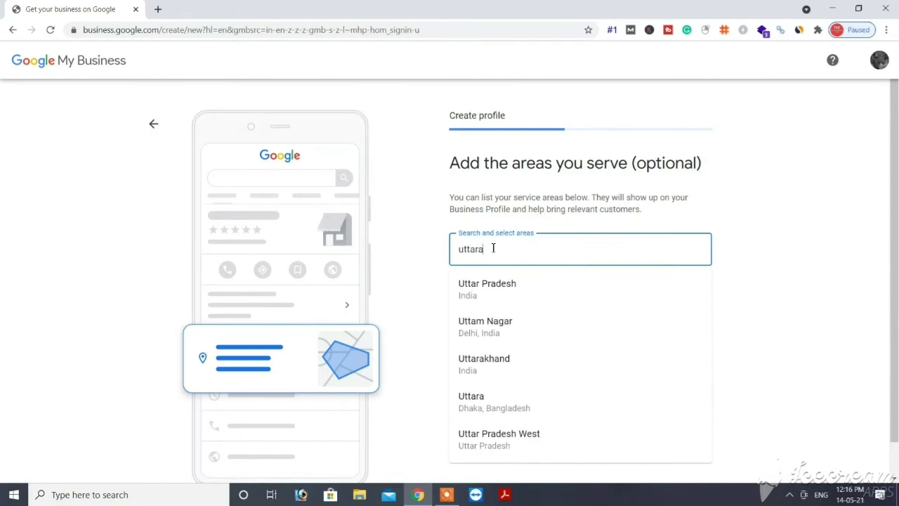
left_click(483, 299)
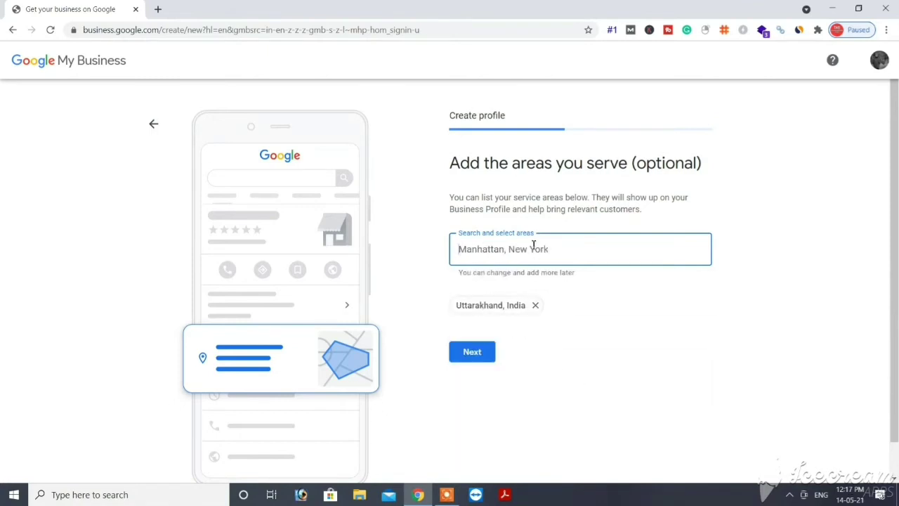
Step: Add Delhi and Punjab, India as further service areas and save them
type("delhi")
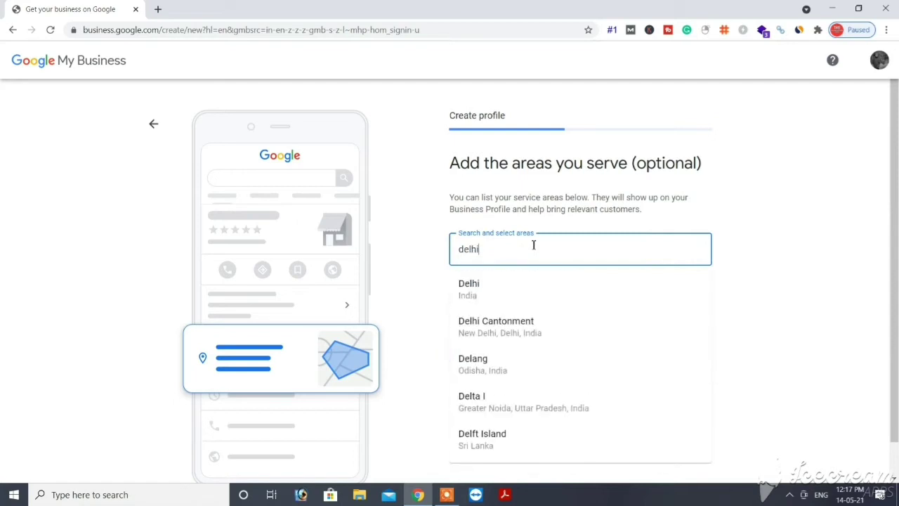
left_click(499, 290)
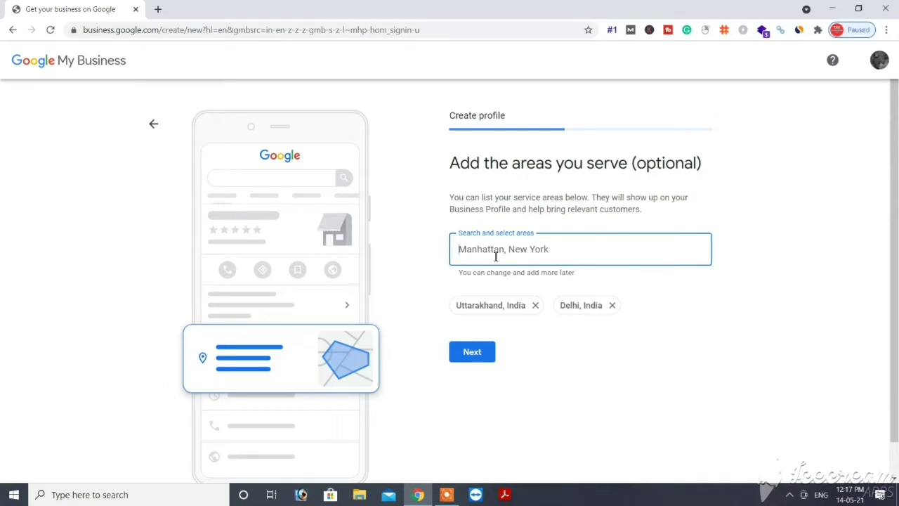
type("punjab")
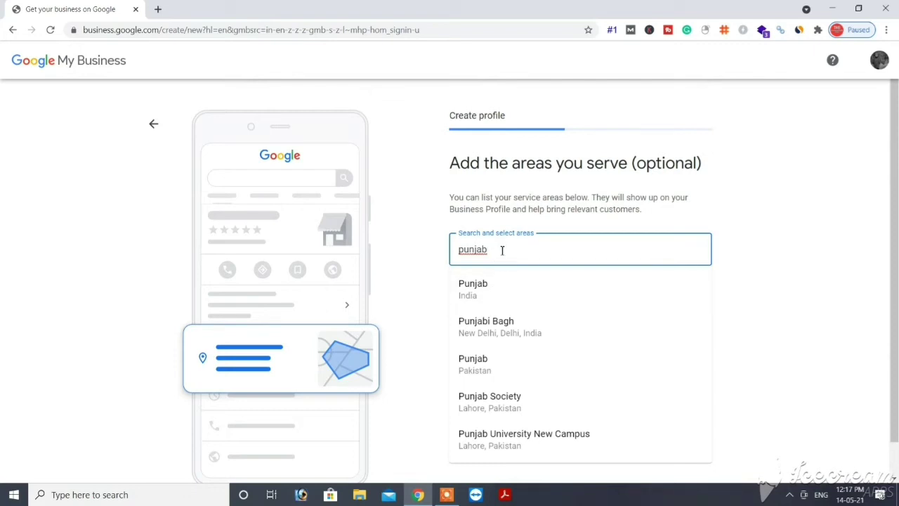
left_click(475, 295)
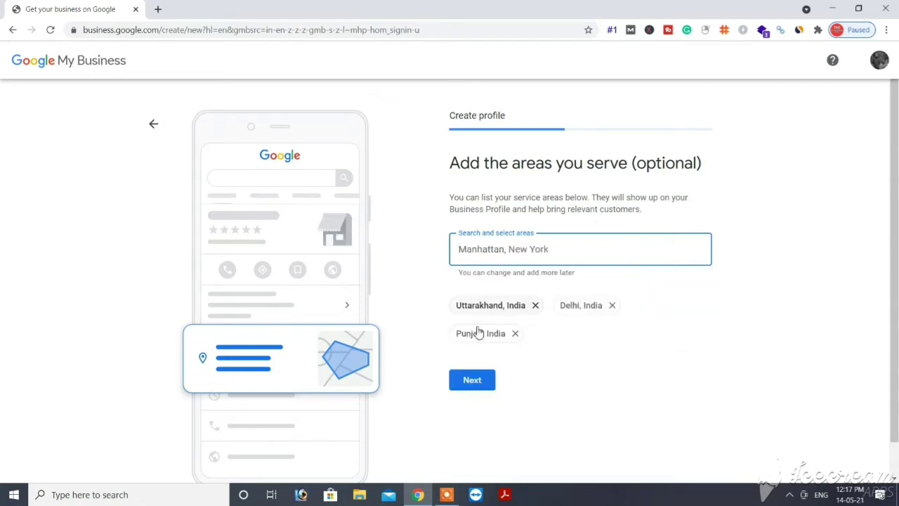
left_click(473, 385)
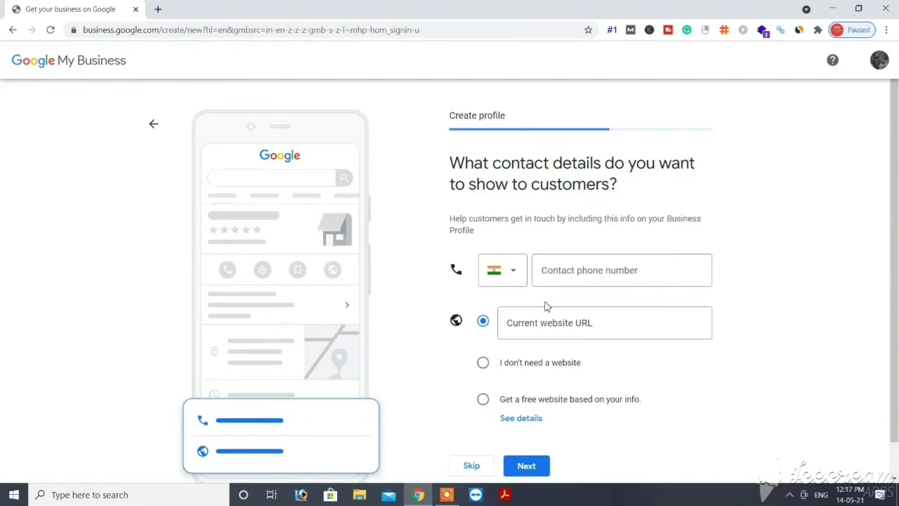
Step: Switch the website choice from 'I don't need a website' back to Current website URL
left_click_drag(893, 260, 893, 294)
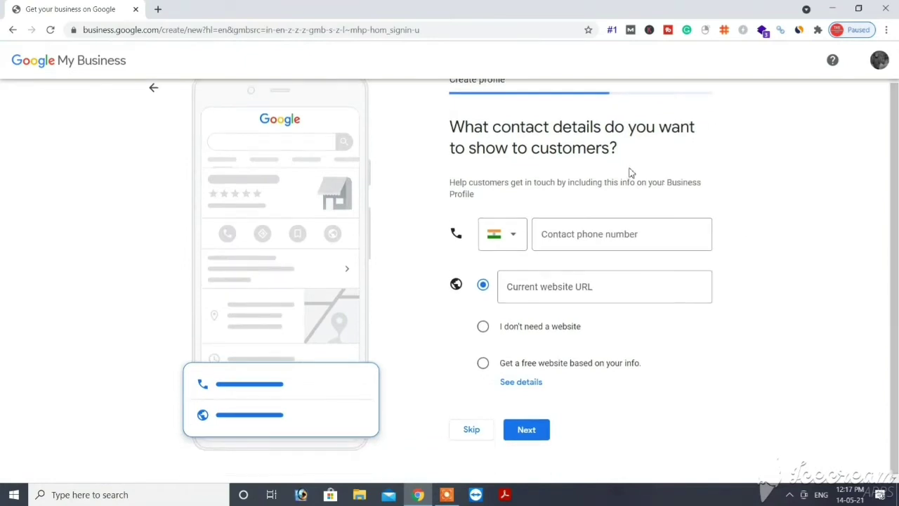
left_click(532, 330)
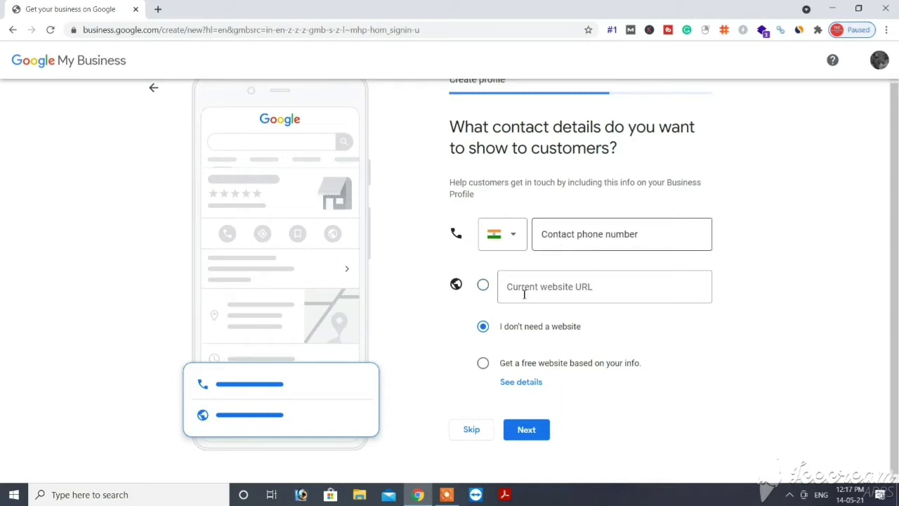
left_click(483, 285)
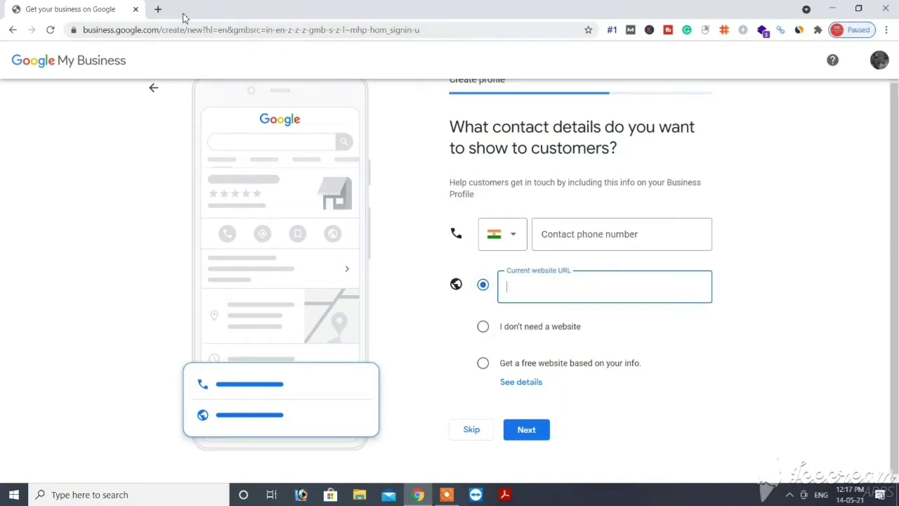
left_click(157, 10)
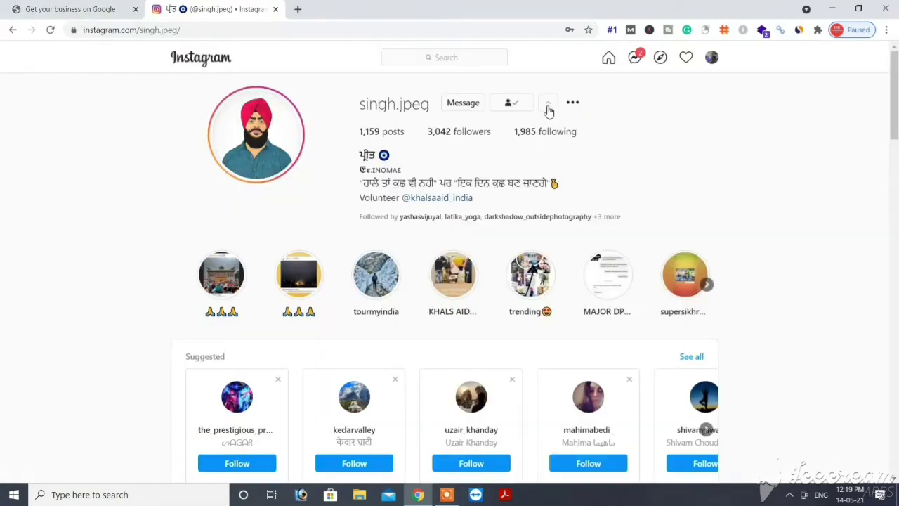
Step: Select the Instagram profile's URL in the address bar and return to the setup tab
left_click(548, 107)
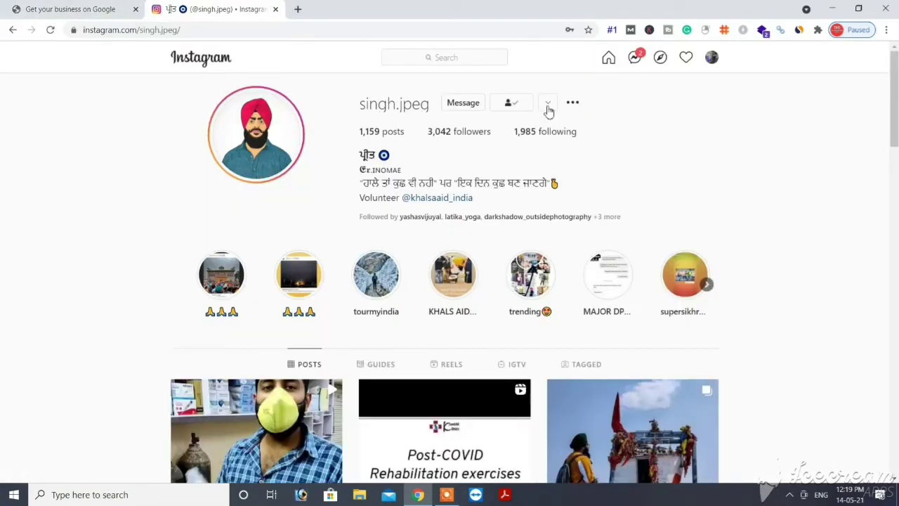
left_click(181, 32)
key("ctrl+c")
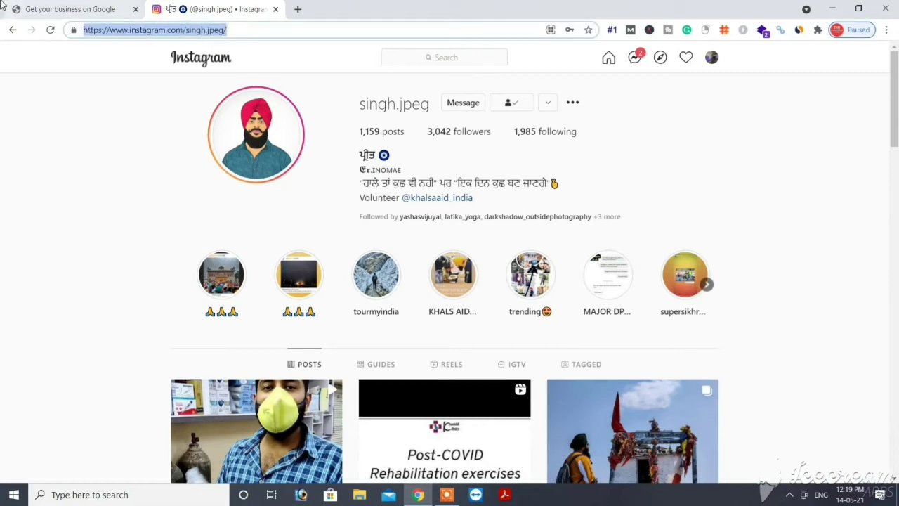
left_click(120, 7)
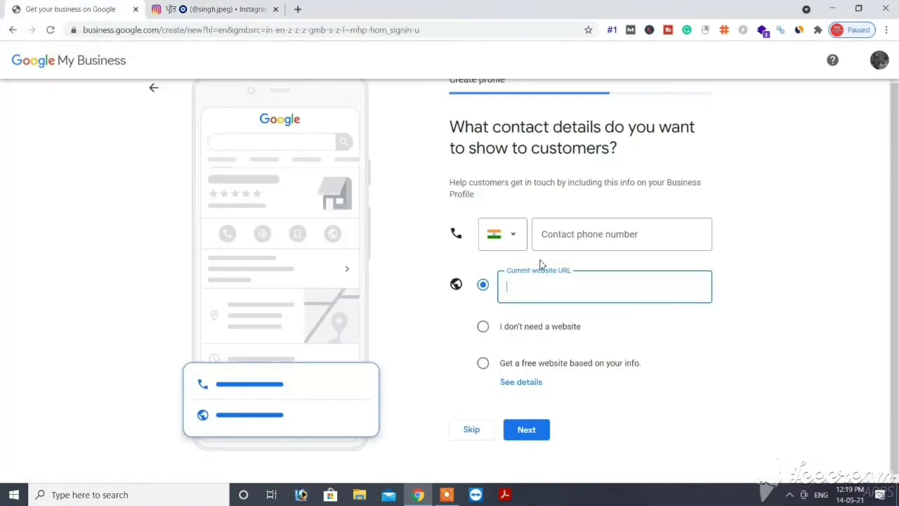
Step: Paste the Instagram URL as the website, enter the contact phone number, and submit
key("ctrl+v")
left_click(554, 243)
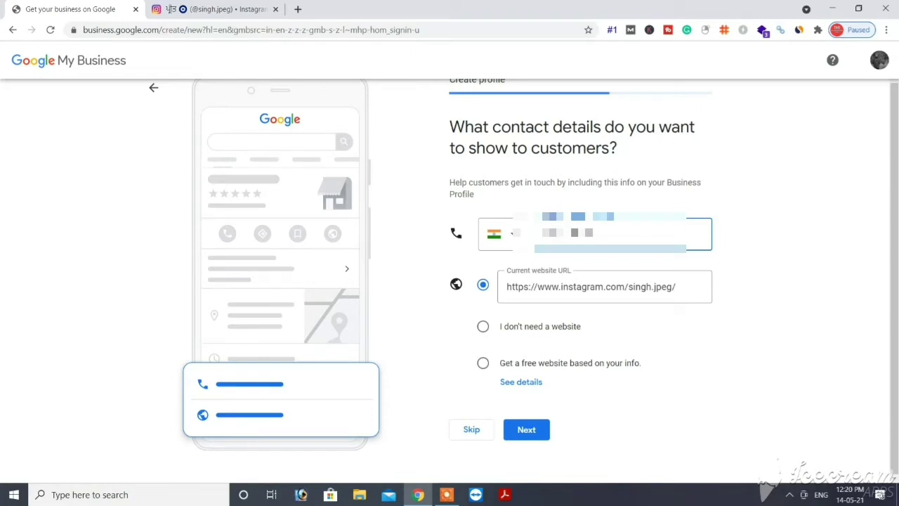
left_click(535, 436)
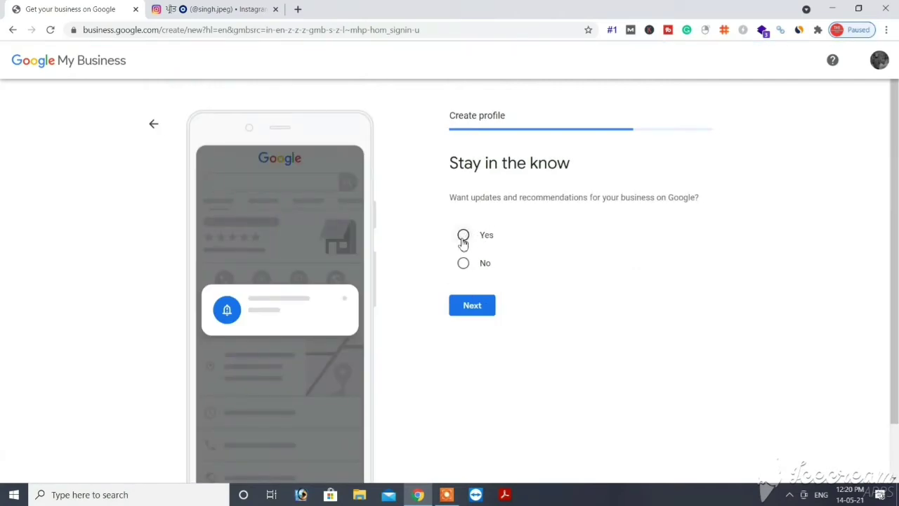
Step: Answer Yes to updates and recommendations and continue past the 'You've been verified' page
left_click(463, 239)
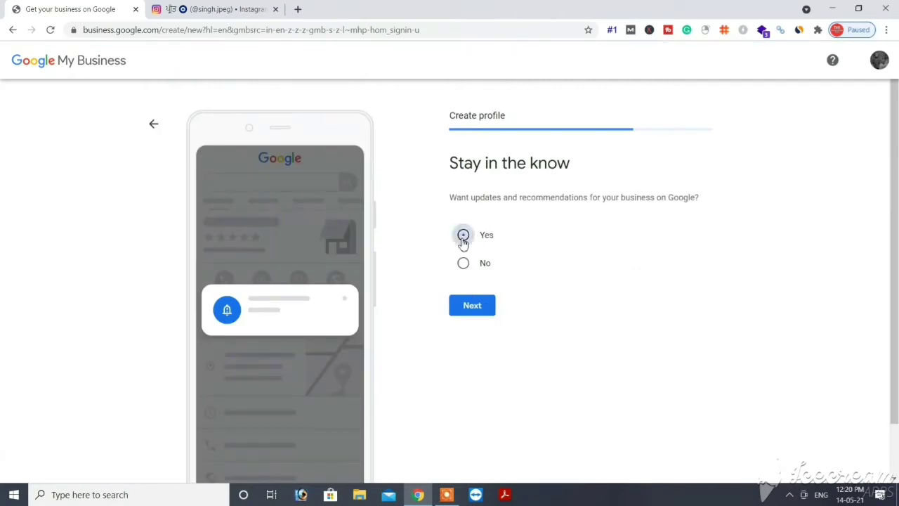
left_click(472, 309)
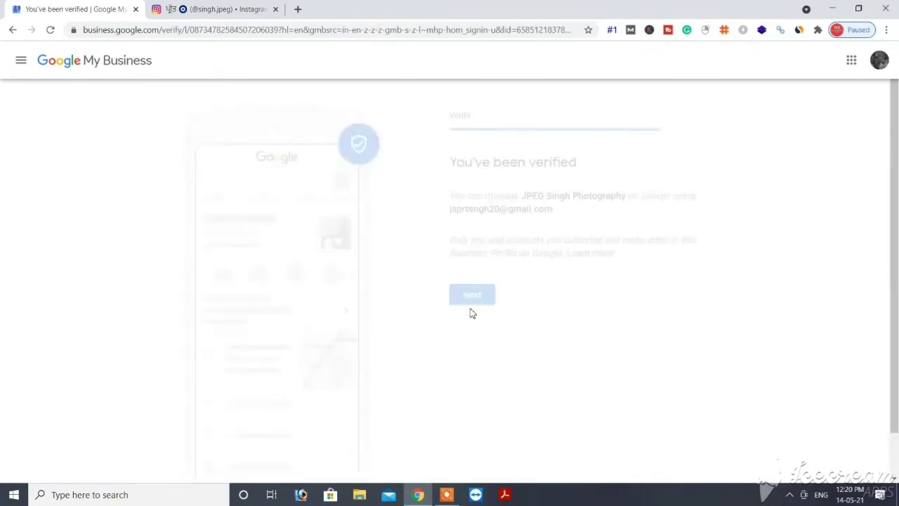
left_click(475, 293)
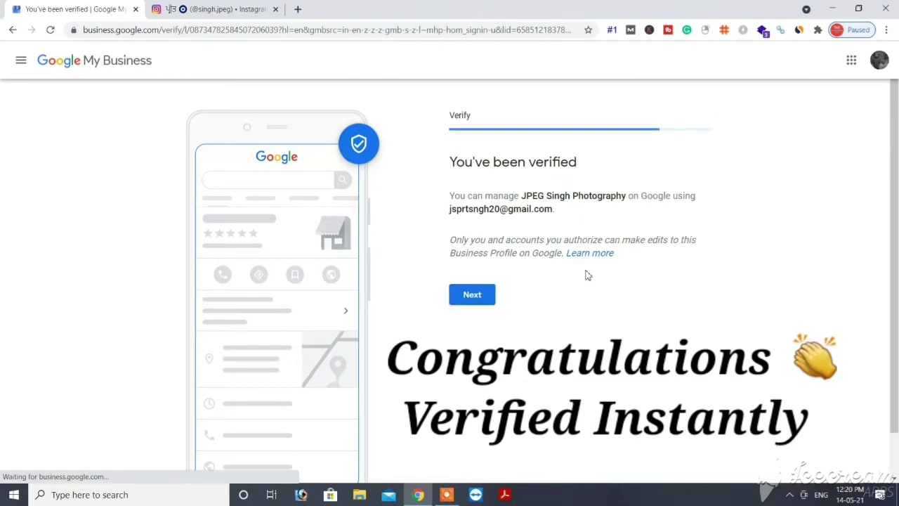
left_click(482, 300)
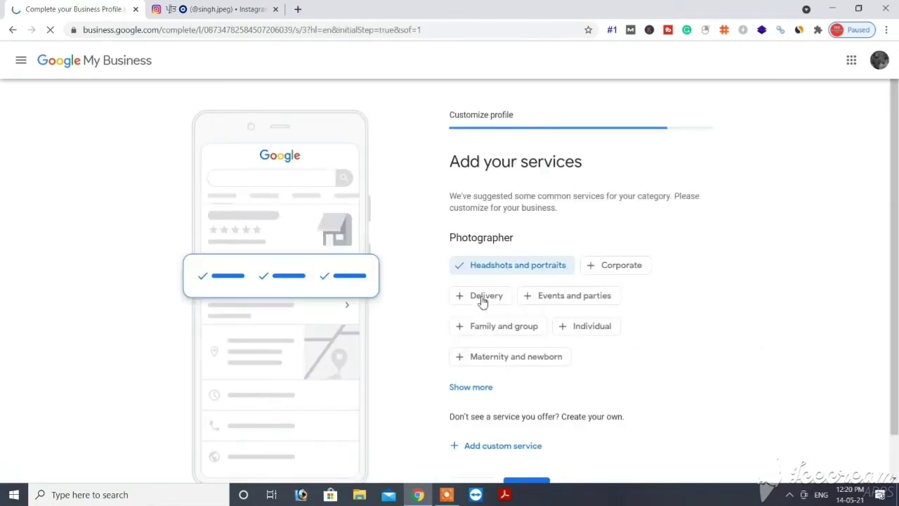
Step: Select Corporate, Events and parties, Family and group, Individual, and Maternity and newborn services
left_click(594, 268)
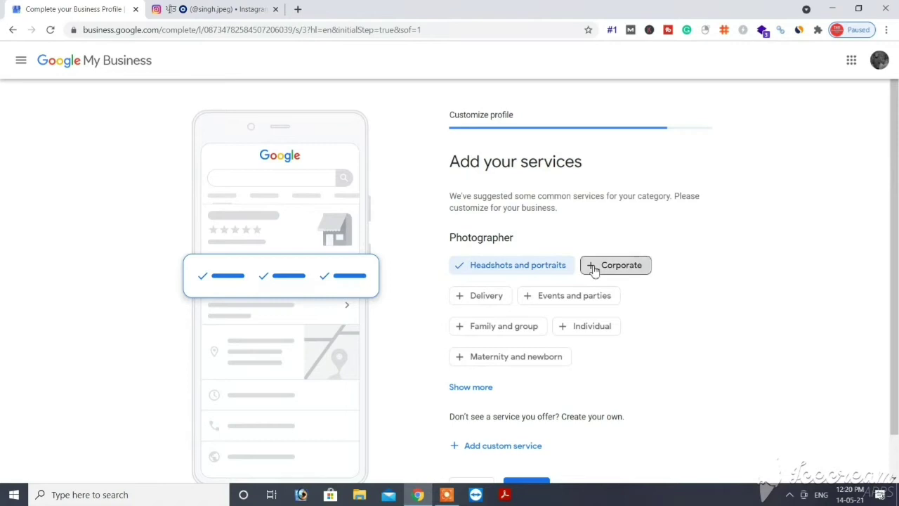
left_click(538, 301)
left_click(518, 332)
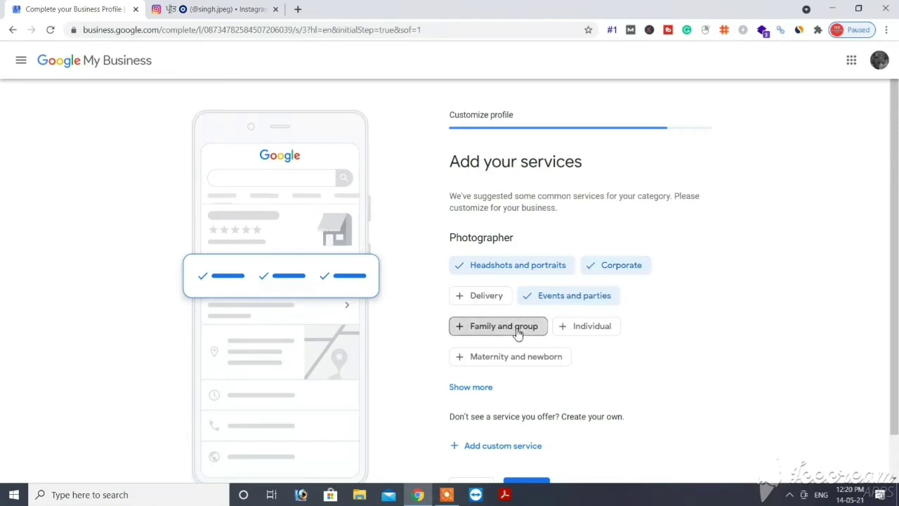
left_click(567, 333)
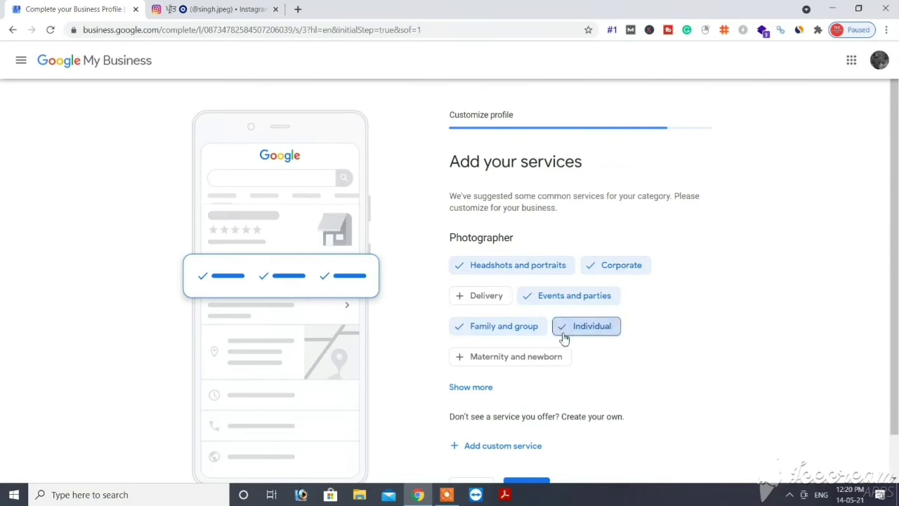
left_click(538, 357)
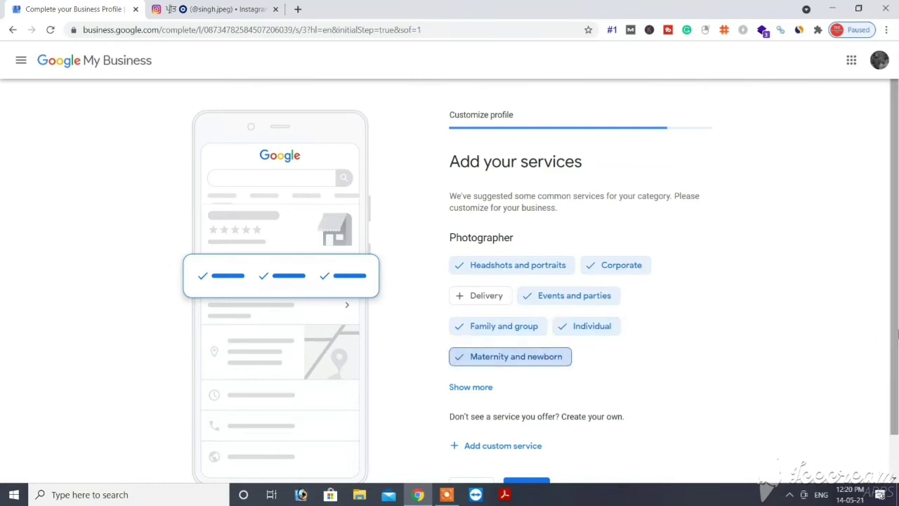
scroll(644, 385, "down", 1)
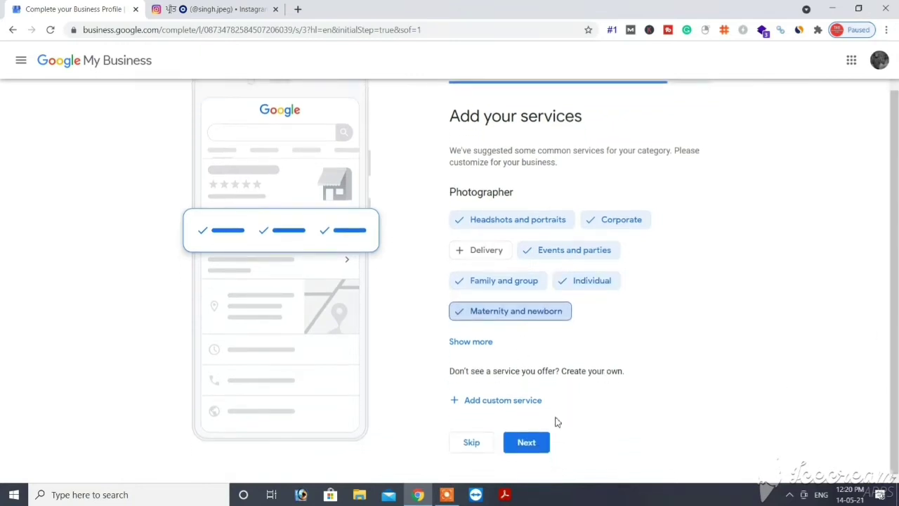
left_click(536, 446)
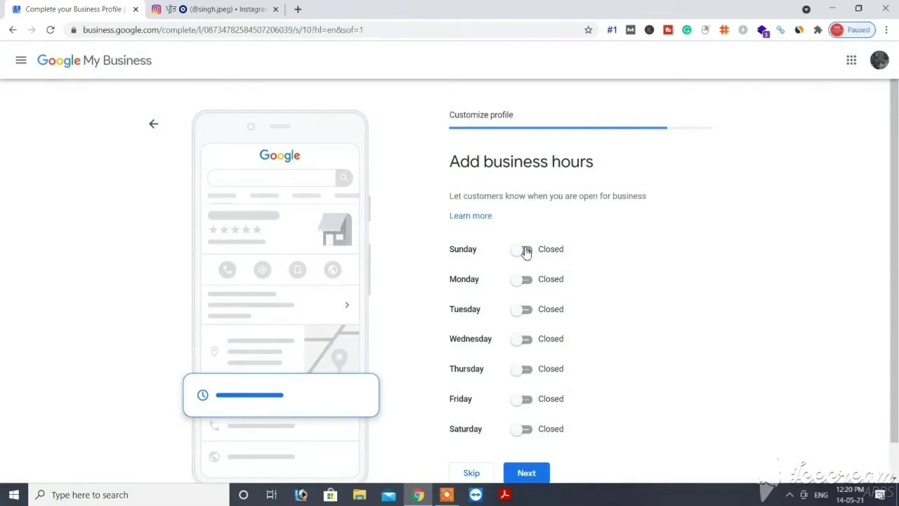
Step: Set Monday–Saturday hours to 10:00 AM–7:00 PM with Sunday closed, and keep customer messaging on
left_click(526, 250)
left_click(525, 250)
left_click(524, 281)
left_click(521, 328)
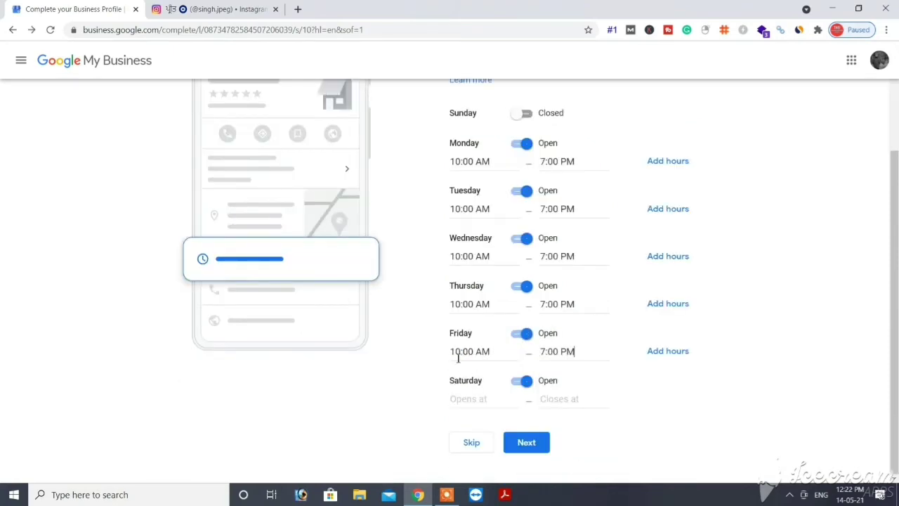
left_click(530, 444)
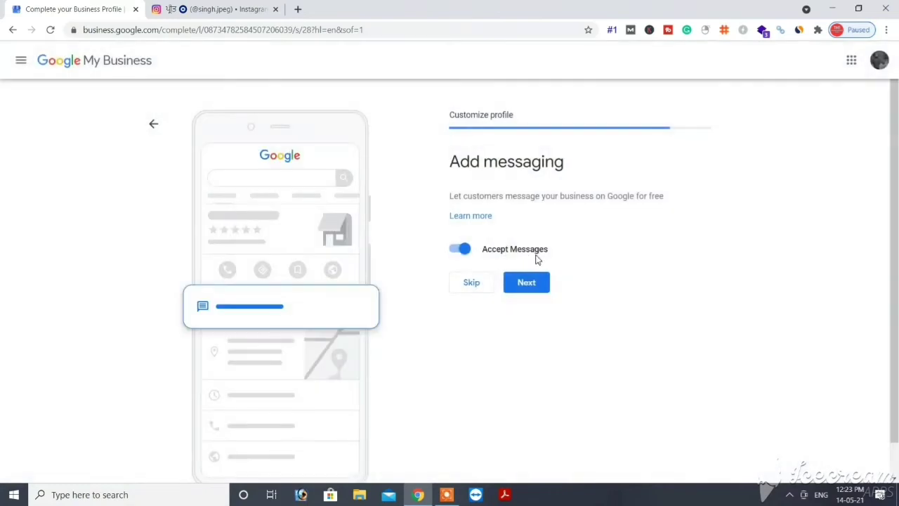
left_click(525, 283)
left_click(529, 292)
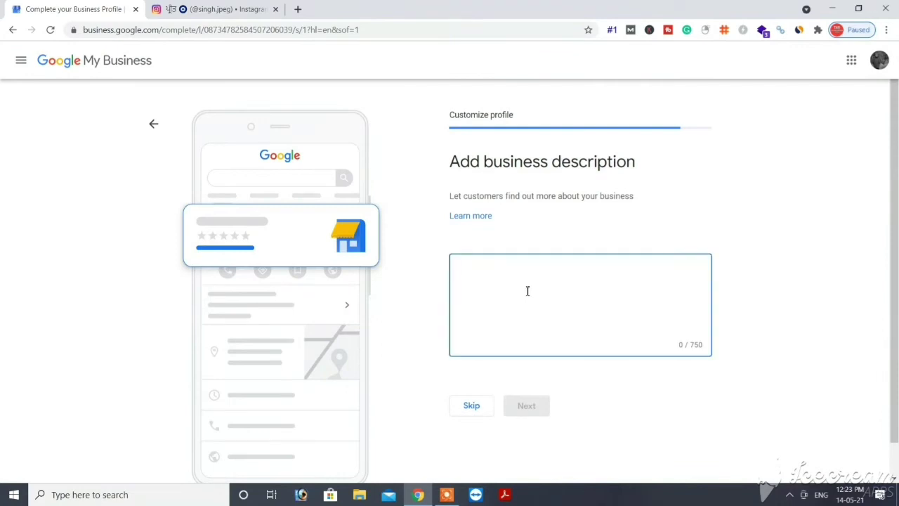
Step: Start the business description with 'Hi, my name' followed by the owner's full name
type("H")
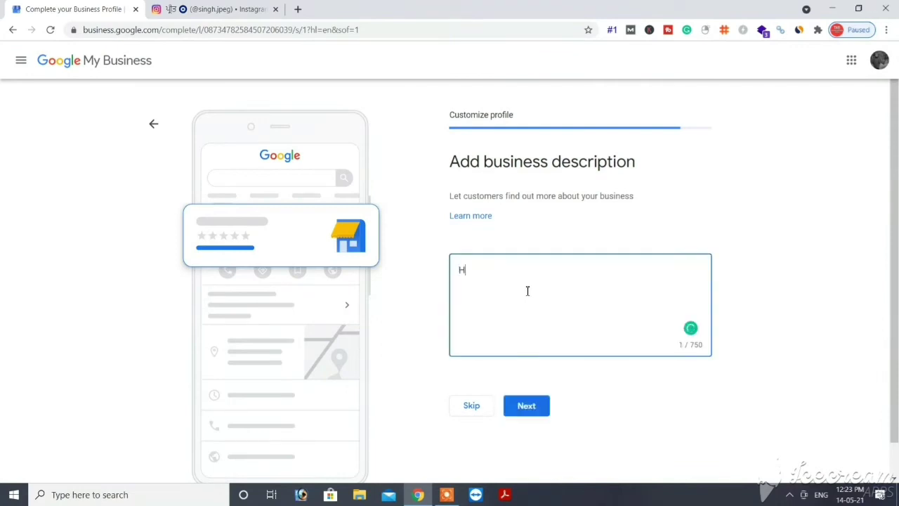
type("ello De")
key("BackSpace")
key("BackSpace")
key("BackSpace")
key("BackSpace")
key("BackSpace")
key("BackSpace")
key("BackSpace")
key("BackSpace")
type("Dear Ch")
key("BackSpace")
key("BackSpace")
key("BackSpace")
key("BackSpace")
key("BackSpace")
key("BackSpace")
type("M")
key("BackSpace")
type("Hi, my name H")
key("BackSpace")
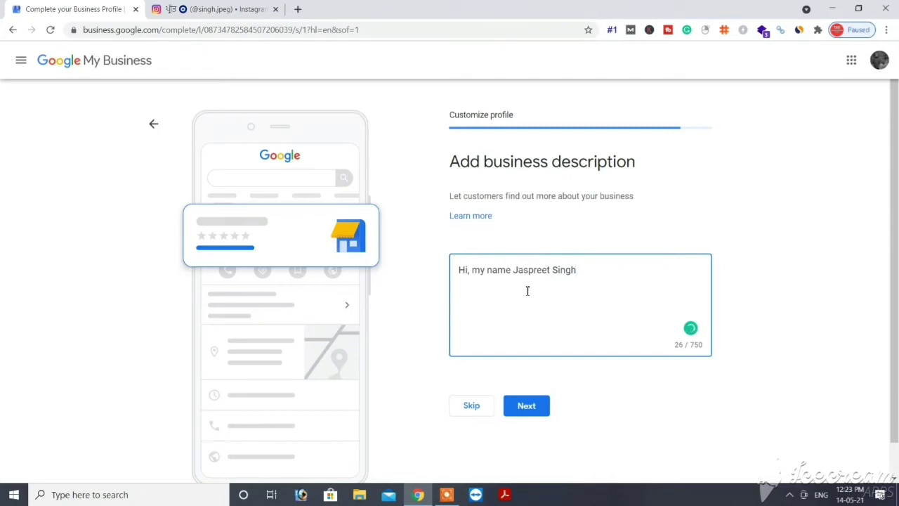
Step: Continue with 'from Dehradun. I'm an engineer by profession', fixing typos along the way
type(", ")
type("i")
key("BackSpace")
type("from")
key("BackSpace")
key("BackSpace")
key("BackSpace")
key("BackSpace")
key("BackSpace")
type("from Dehradun")
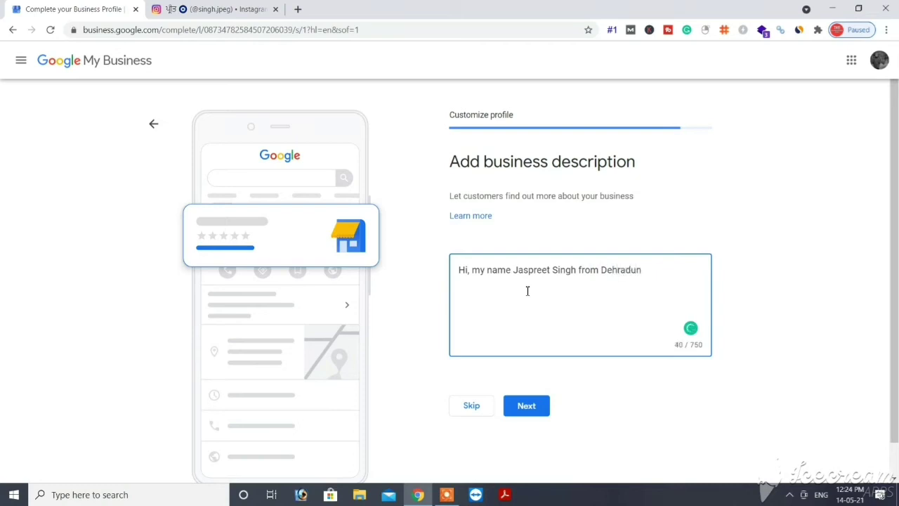
type(". ")
type("I am")
key("BackSpace")
key("BackSpace")
key("BackSpace")
type("''m an enginer")
key("BackSpace")
type("er by pro")
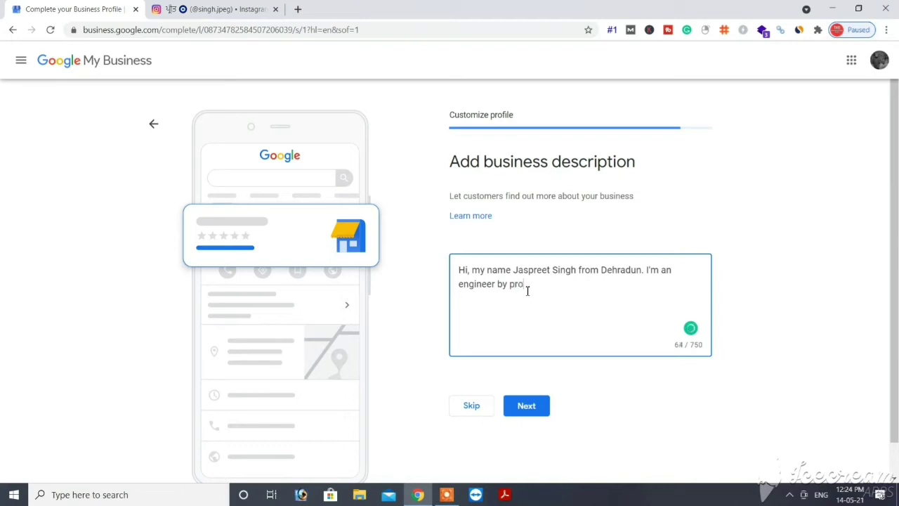
type("fessioin")
key("BackSpace")
key("BackSpace")
key("BackSpace")
type("on")
Step: Correct 'profession', append '. Volunteer at Khalsa Aid.' and submit the description
mouse_move(527, 291)
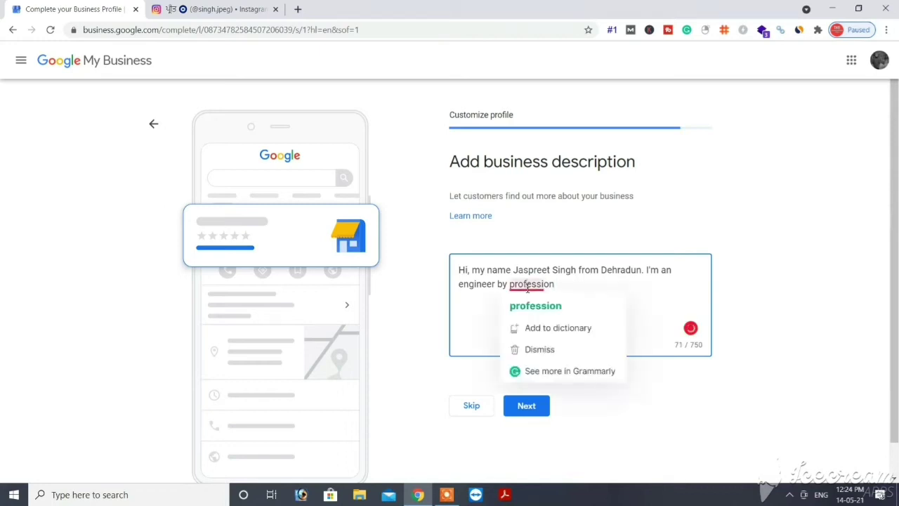
left_click(536, 306)
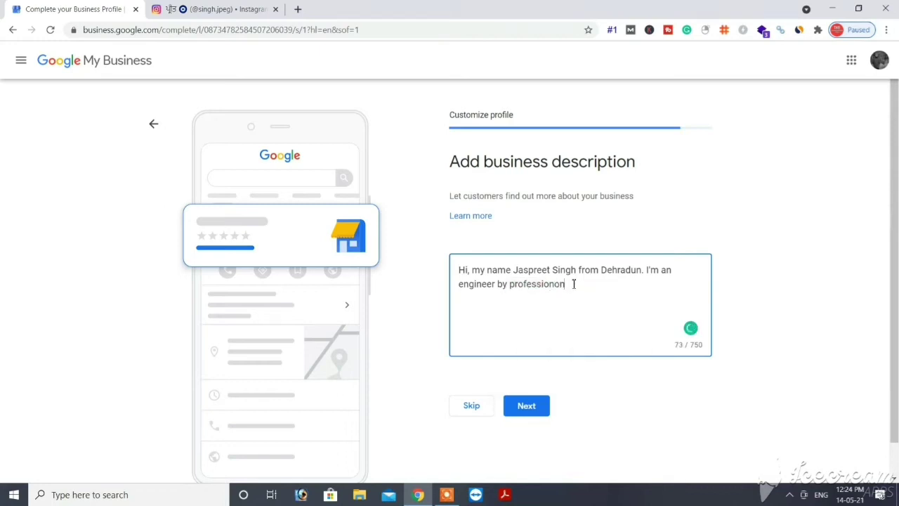
key("BackSpace")
key("BackSpace")
type(". S")
key("BackSpace")
type("Vlounteer")
key("BackSpace")
key("BackSpace")
key("BackSpace")
key("BackSpace")
key("BackSpace")
key("BackSpace")
key("BackSpace")
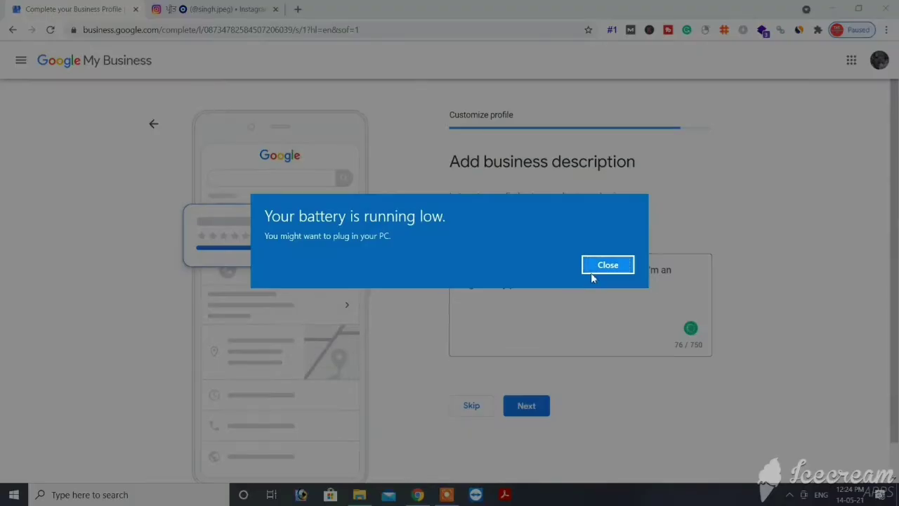
left_click(592, 271)
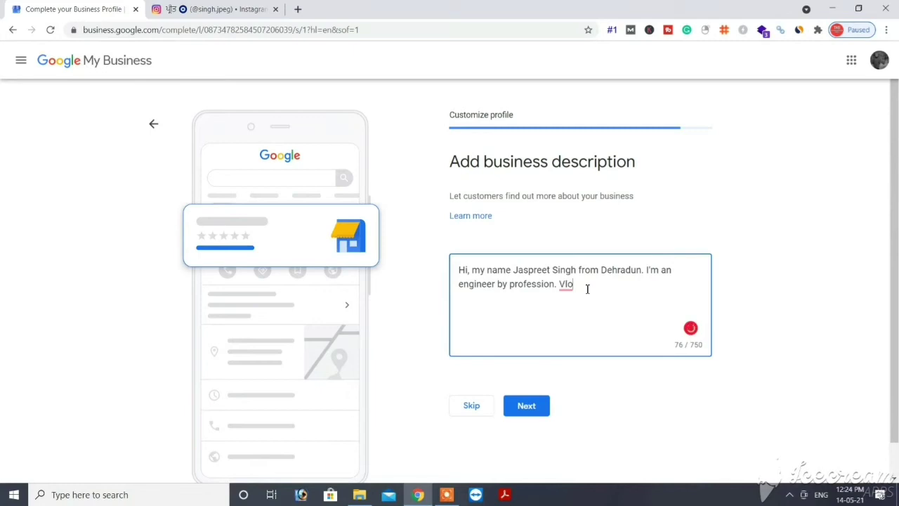
key("BackSpace")
key("BackSpace")
type("olunteer at K")
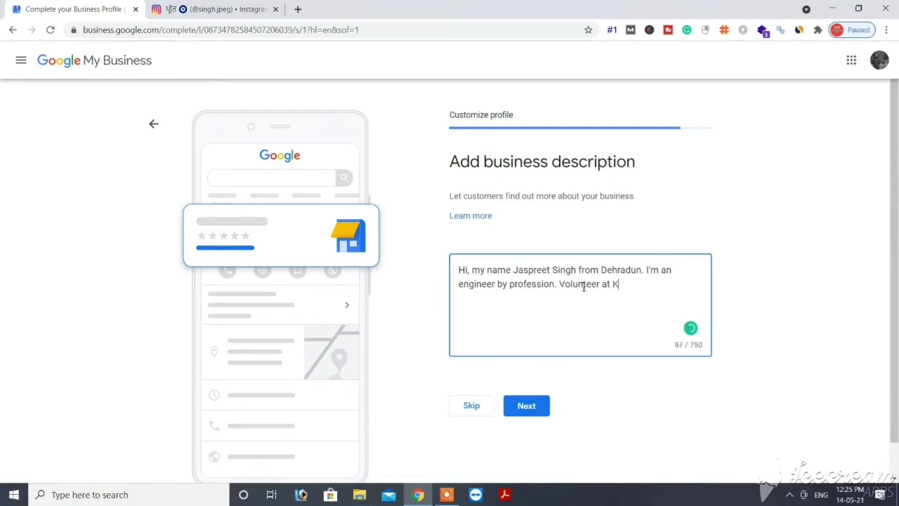
type("lsa Aid.")
left_click(540, 406)
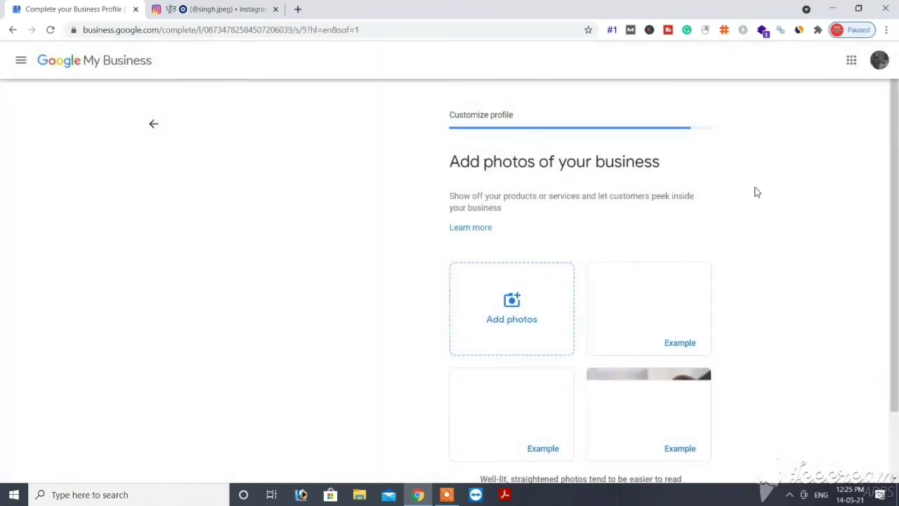
Step: Skip the photos step and the ₹2,000 advertising-credit offer to finish profile setup
scroll(896, 215, "down", 1)
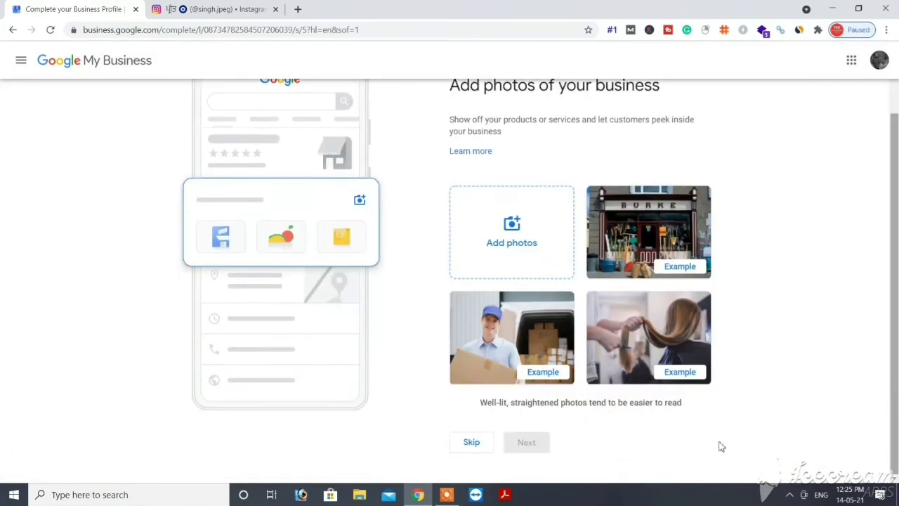
left_click(492, 446)
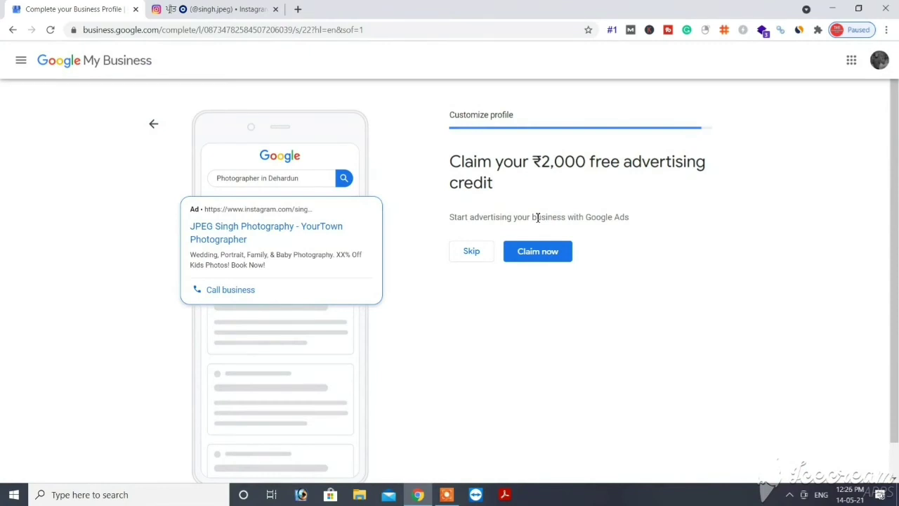
left_click(479, 254)
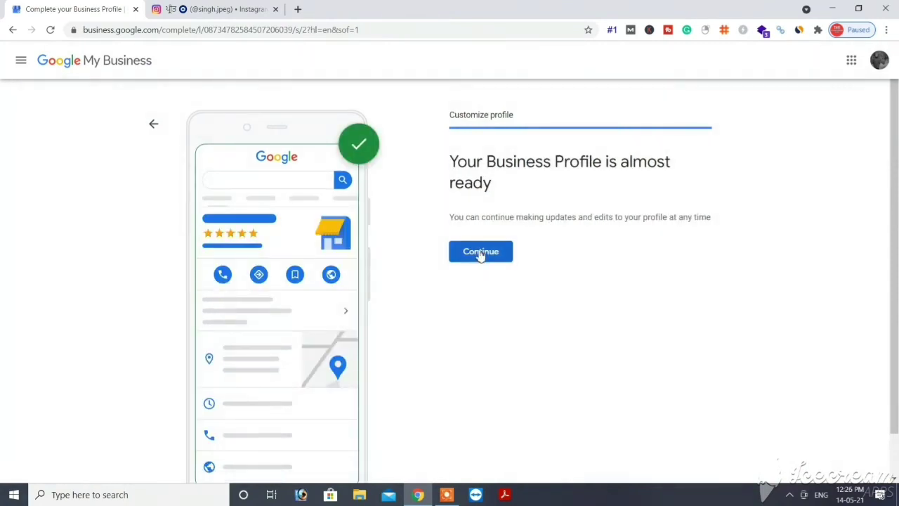
left_click(480, 253)
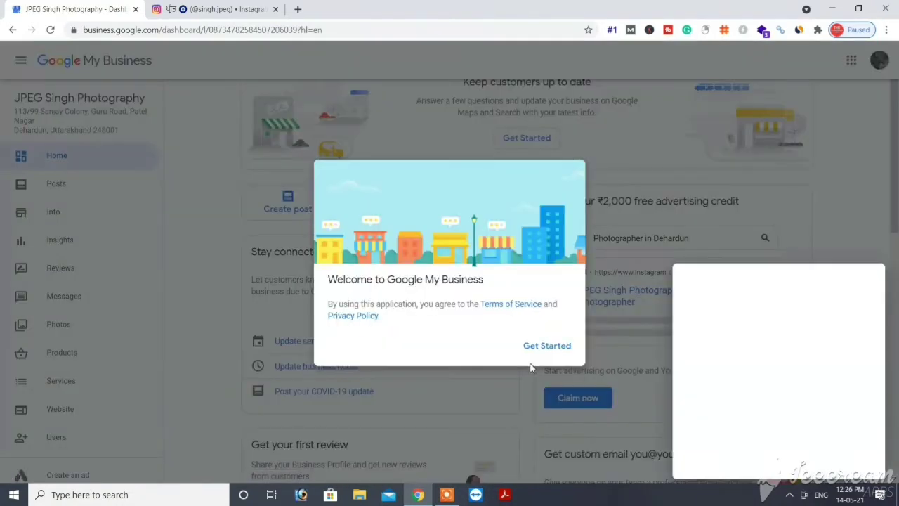
Step: Dismiss the welcome dialog and satisfaction survey, then go to the Posts section
left_click(549, 347)
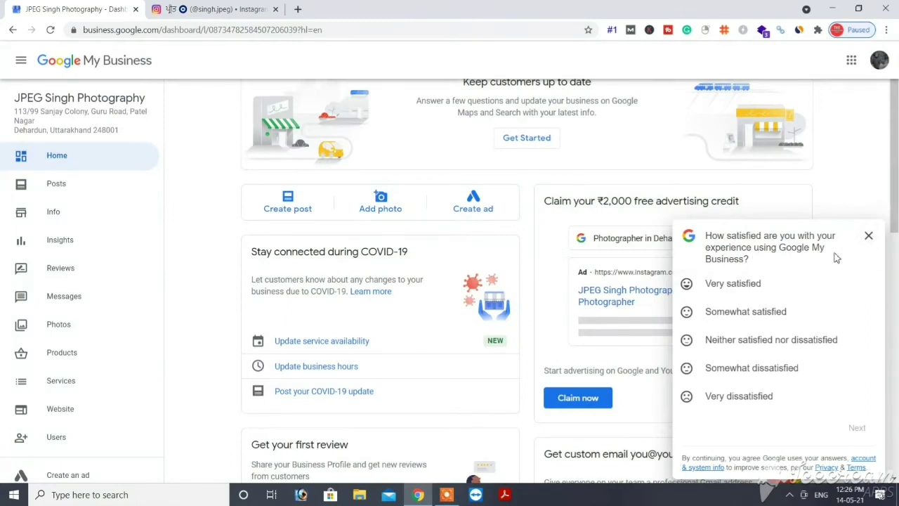
left_click(868, 237)
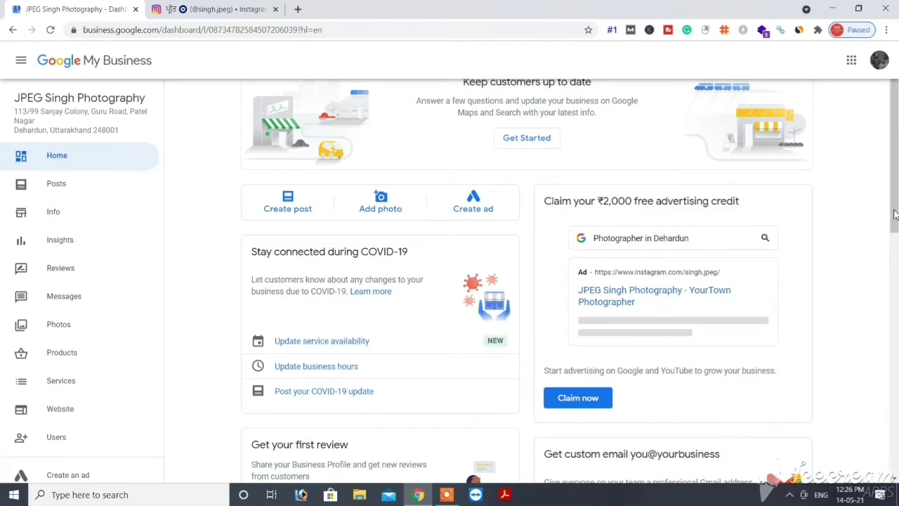
left_click(95, 189)
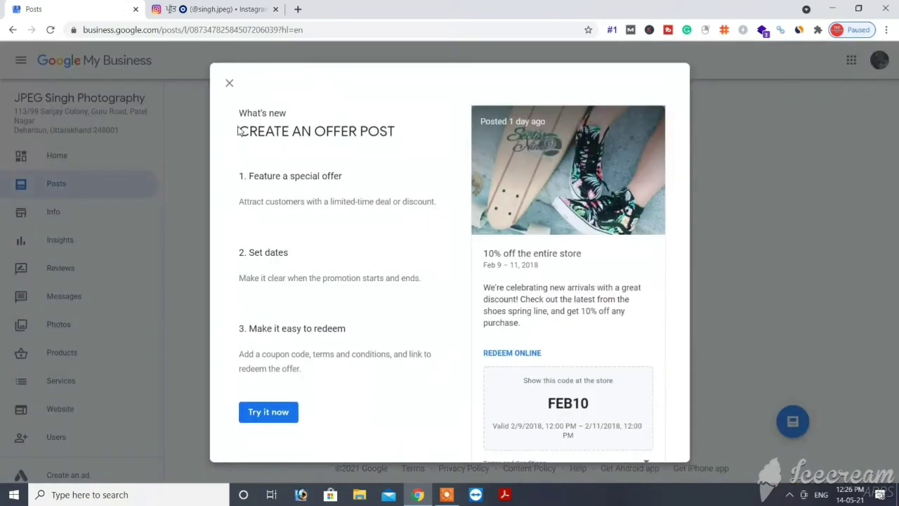
Step: Look at the offer-post intro and Add Update composer without posting, then return Home
left_click(229, 84)
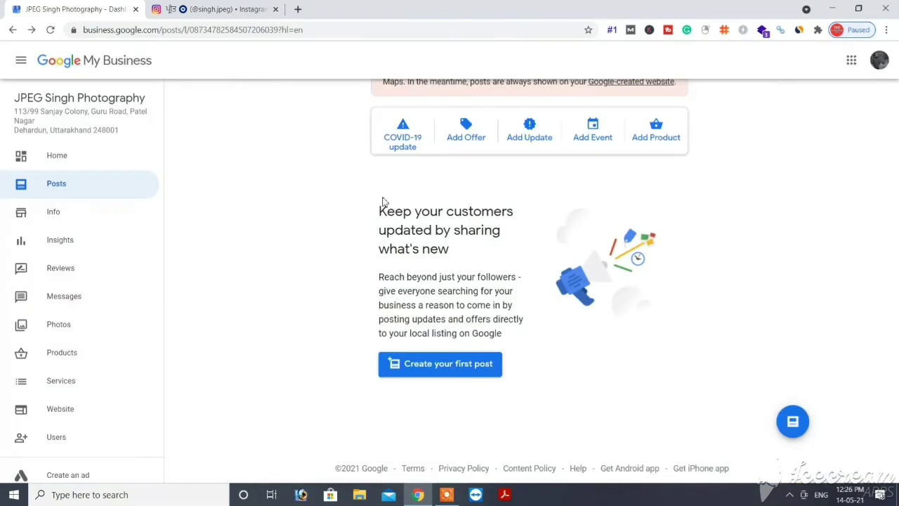
left_click(523, 136)
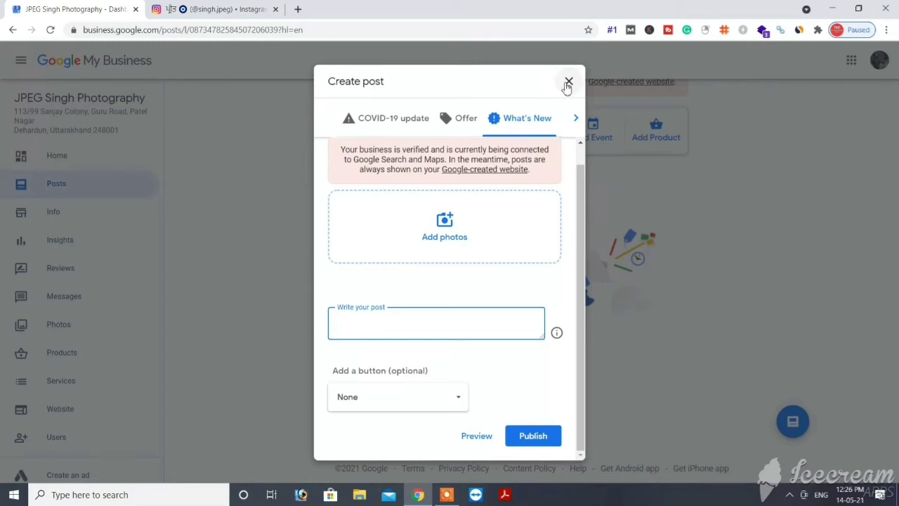
left_click(568, 83)
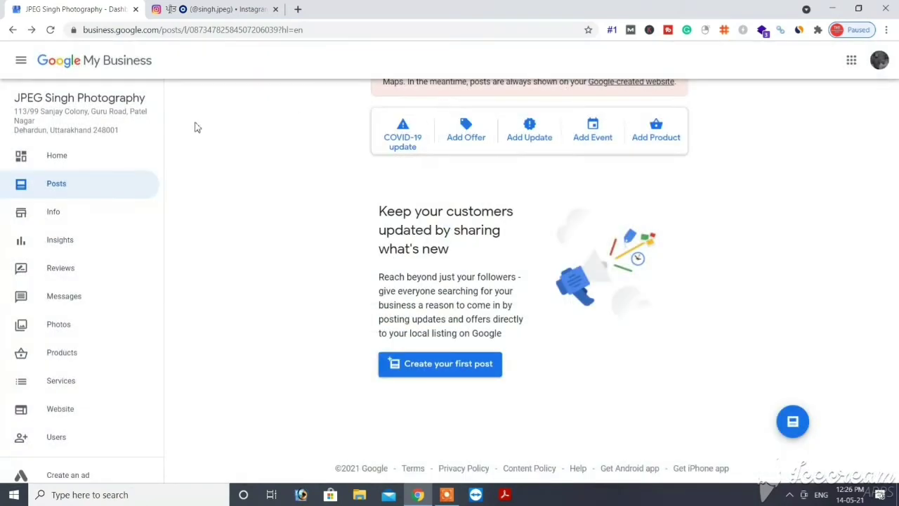
left_click(106, 156)
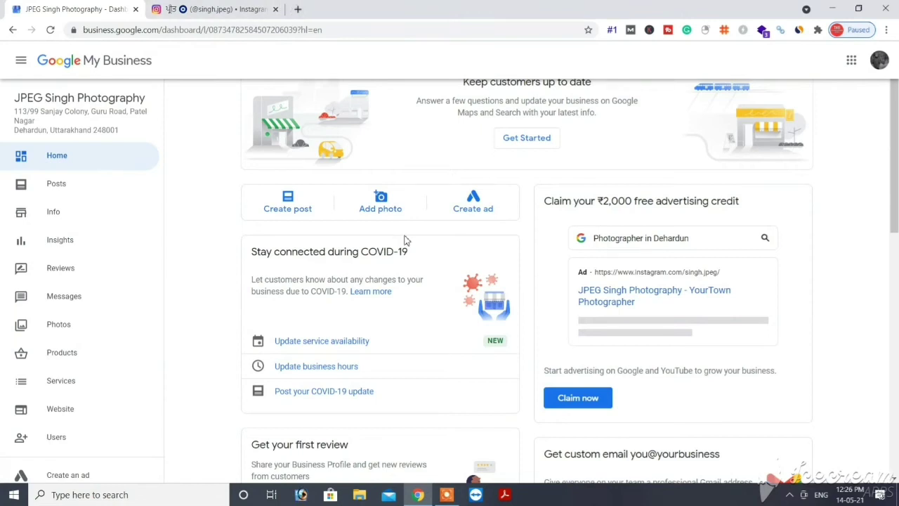
Step: Start the free business website and browse its themes, then go to the Info page
left_click(77, 410)
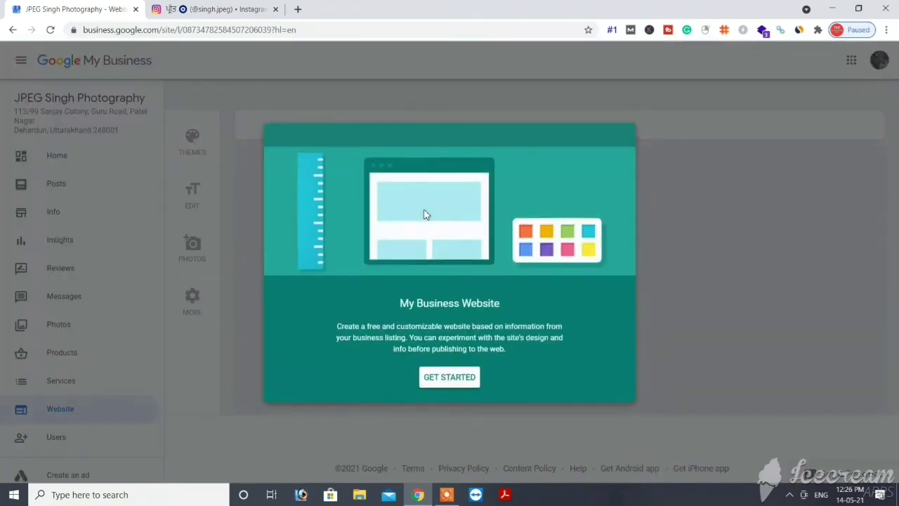
left_click(444, 376)
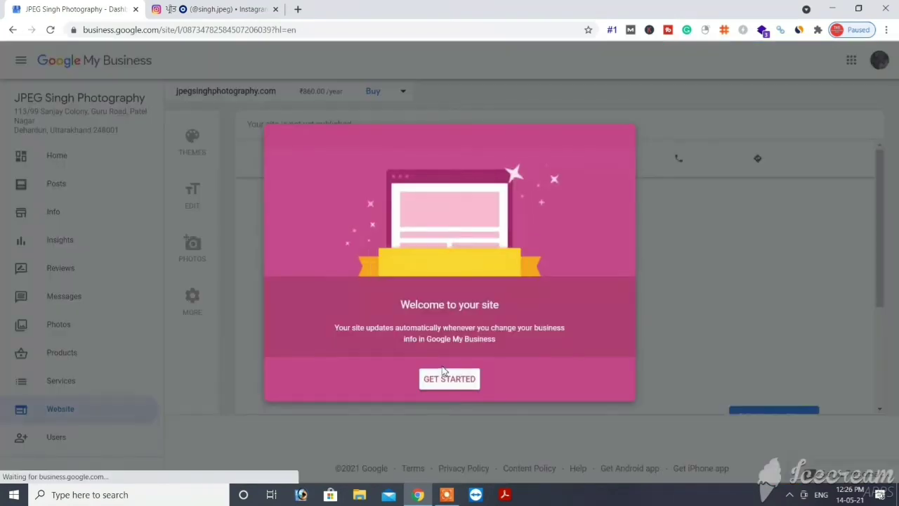
left_click(444, 380)
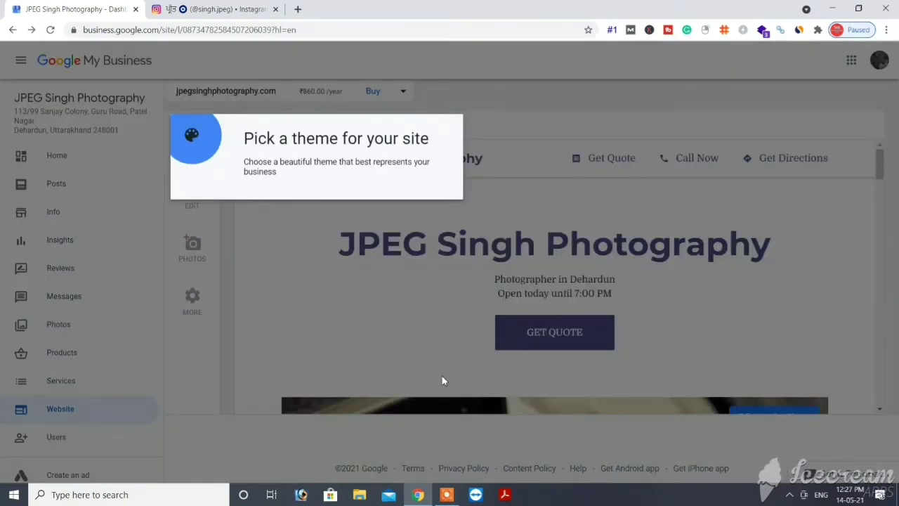
left_click(443, 380)
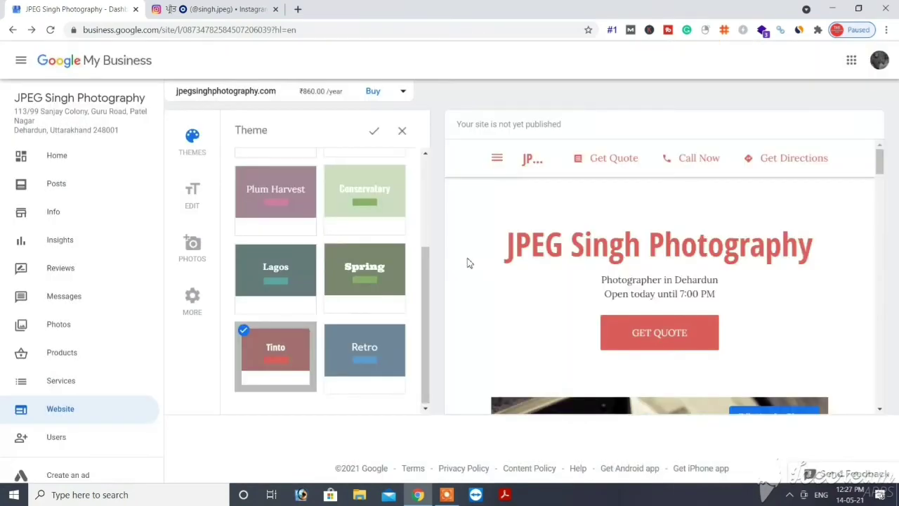
scroll(427, 257, "up", 1)
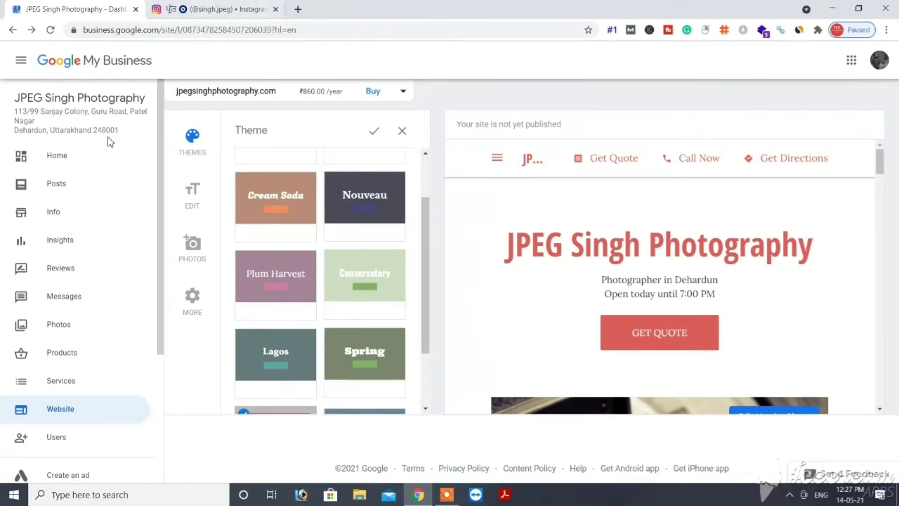
left_click(79, 157)
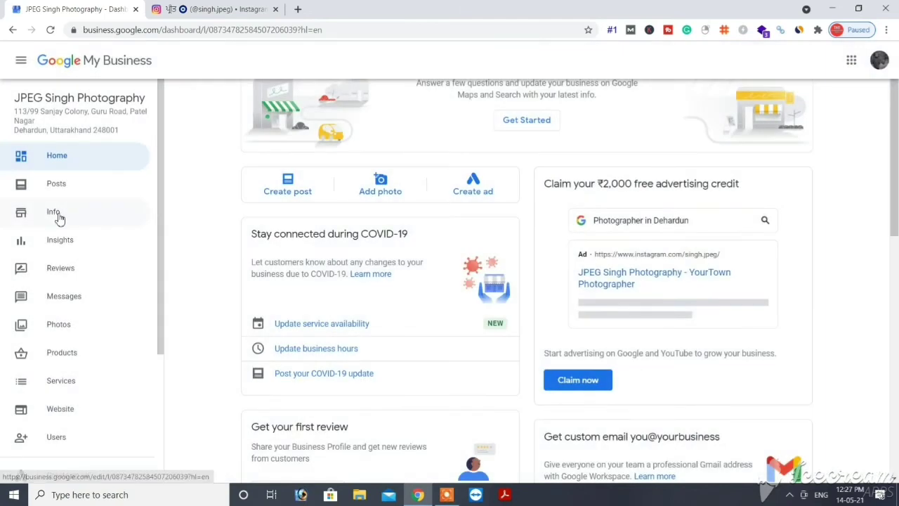
left_click(59, 217)
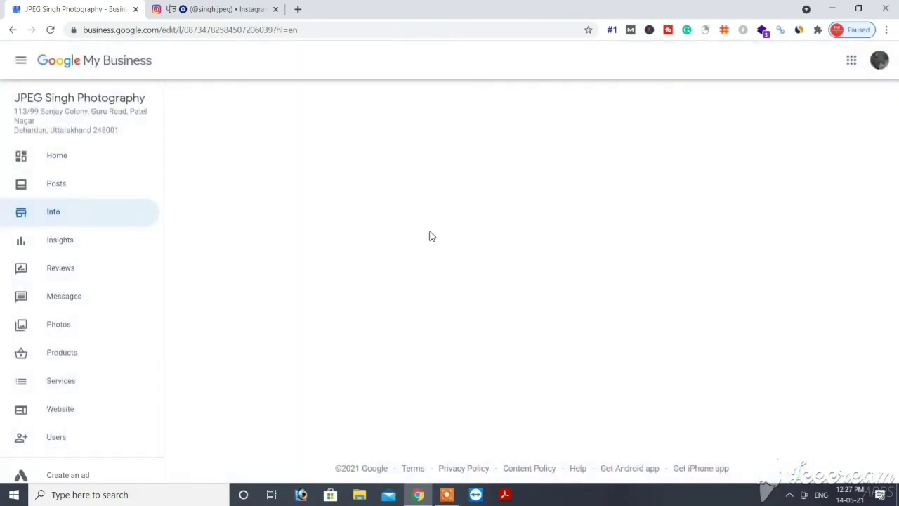
Step: Set the opening date to May 14, 2021 and defer the create-post suggestion
scroll(632, 288, "up", 1)
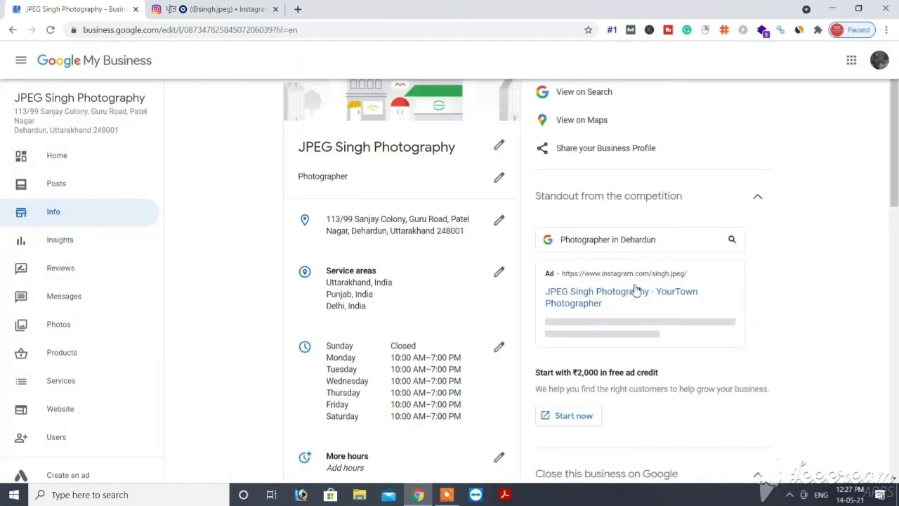
left_click(895, 236)
left_click_drag(898, 229, 889, 411)
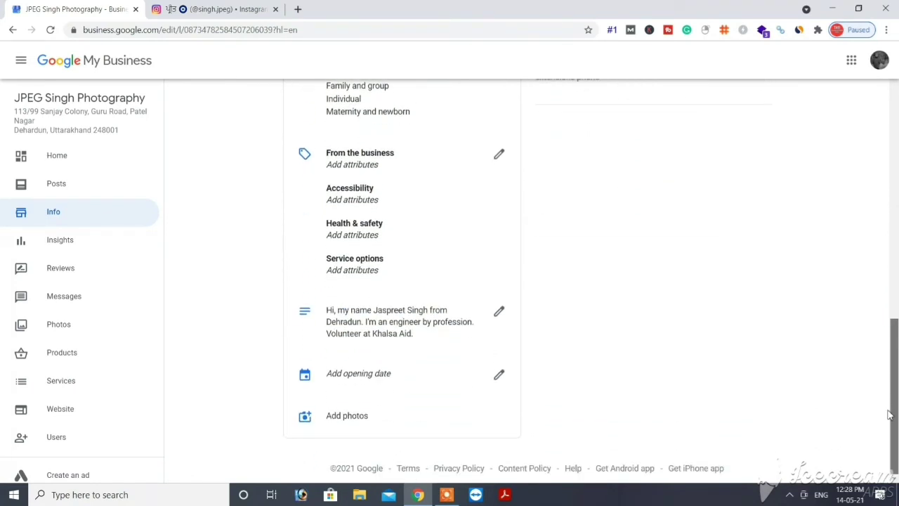
left_click(498, 380)
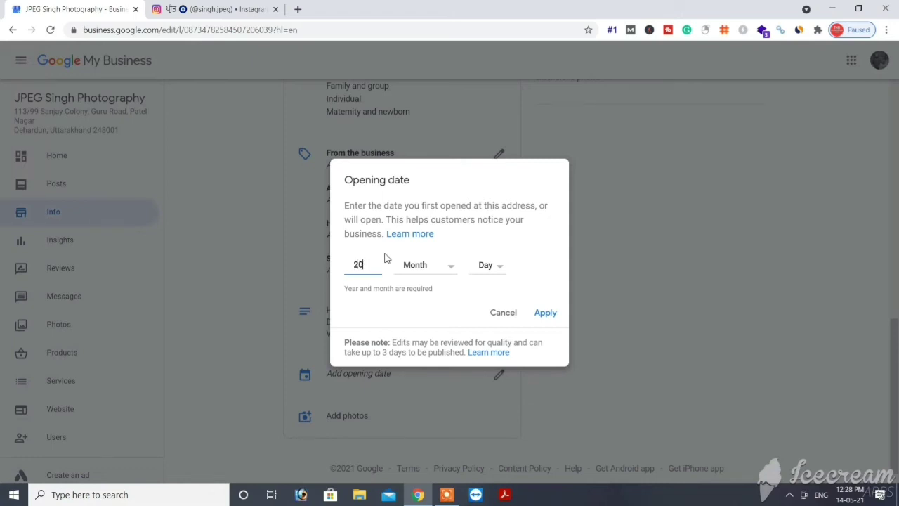
left_click(441, 274)
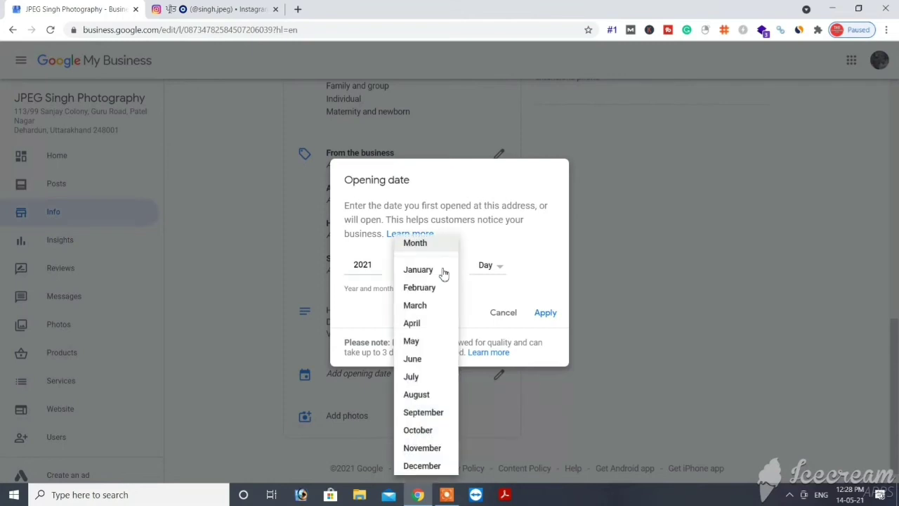
left_click(422, 343)
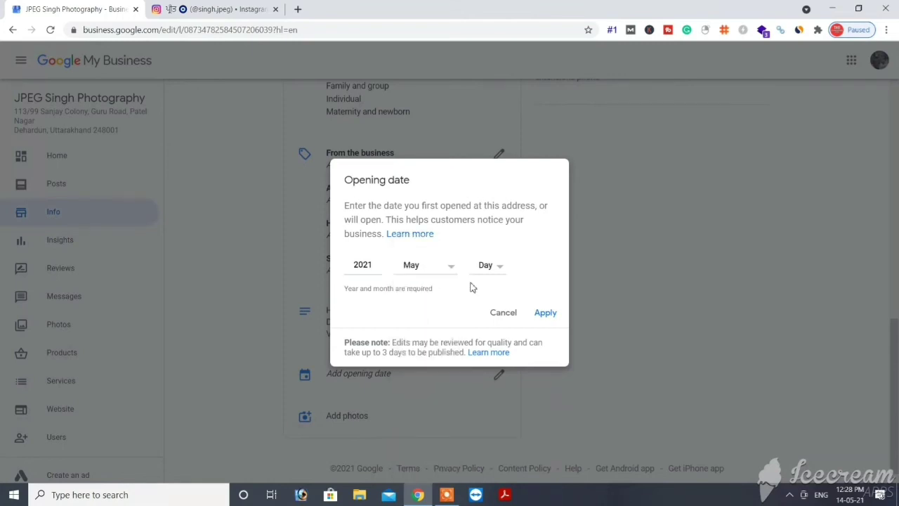
left_click(490, 266)
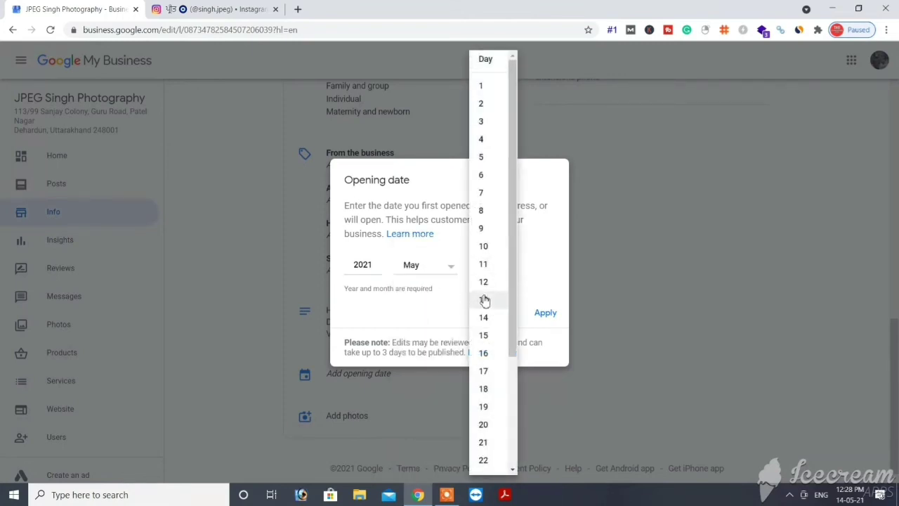
left_click(483, 318)
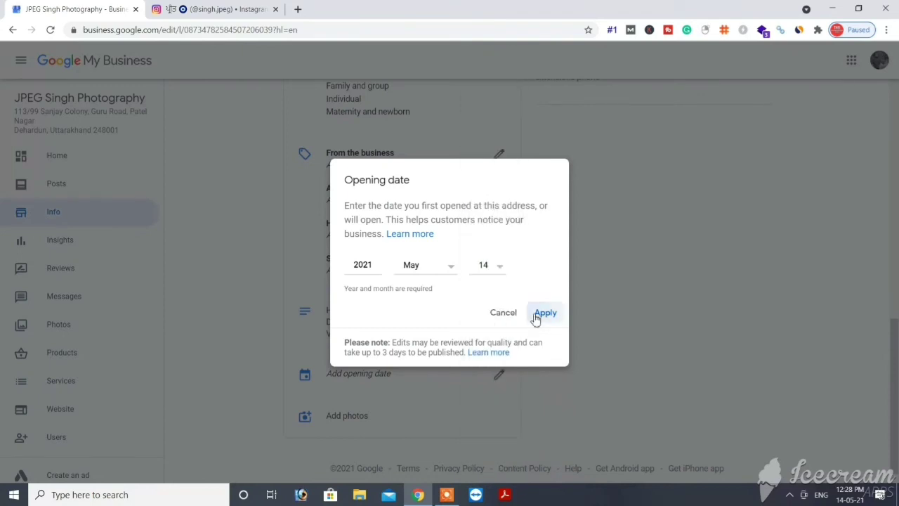
left_click(537, 315)
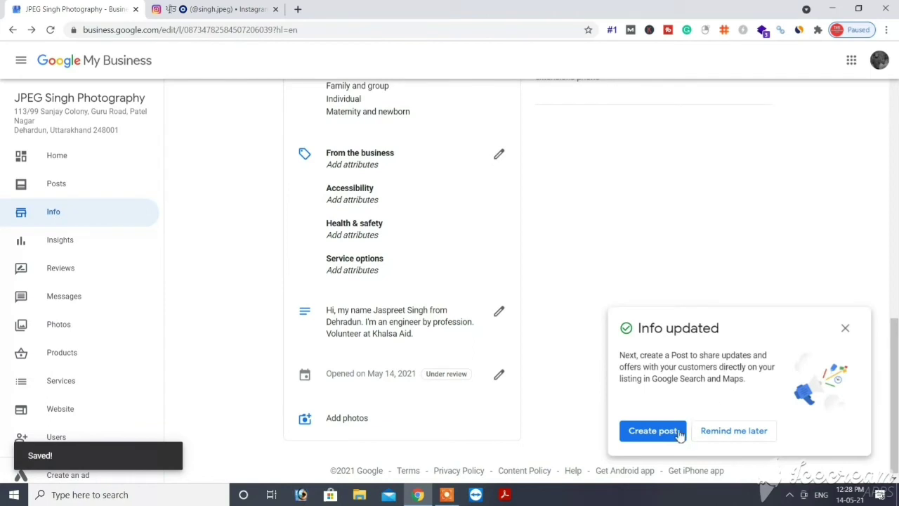
left_click(718, 434)
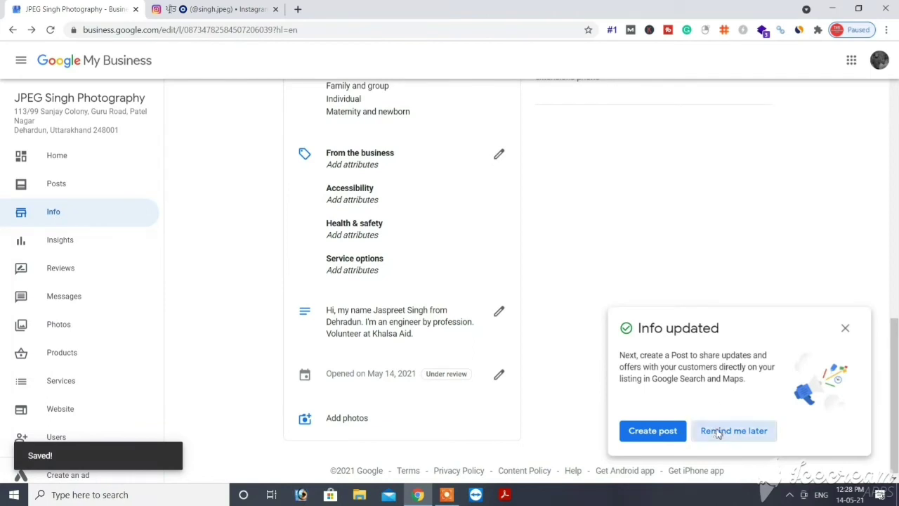
left_click(895, 246)
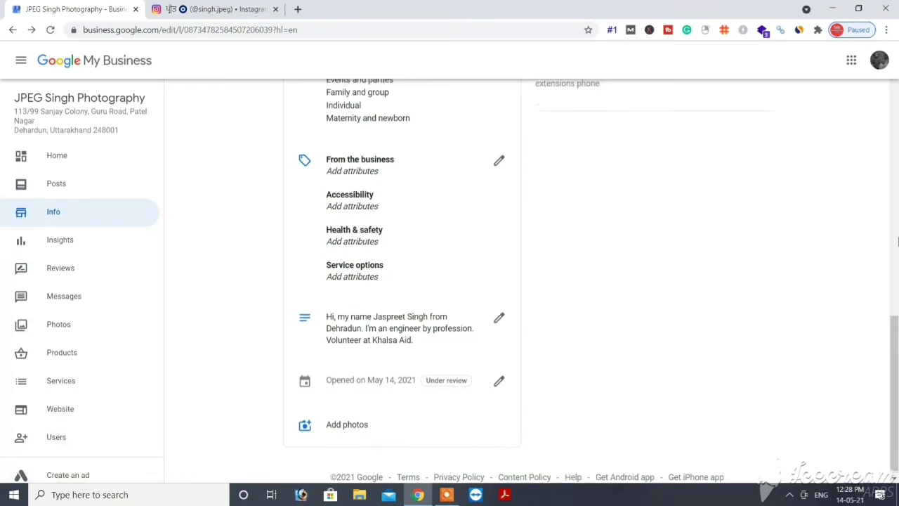
Step: Apply the suggested short name jpeg-singh-photography and close the share dialog
left_click_drag(897, 240, 896, 211)
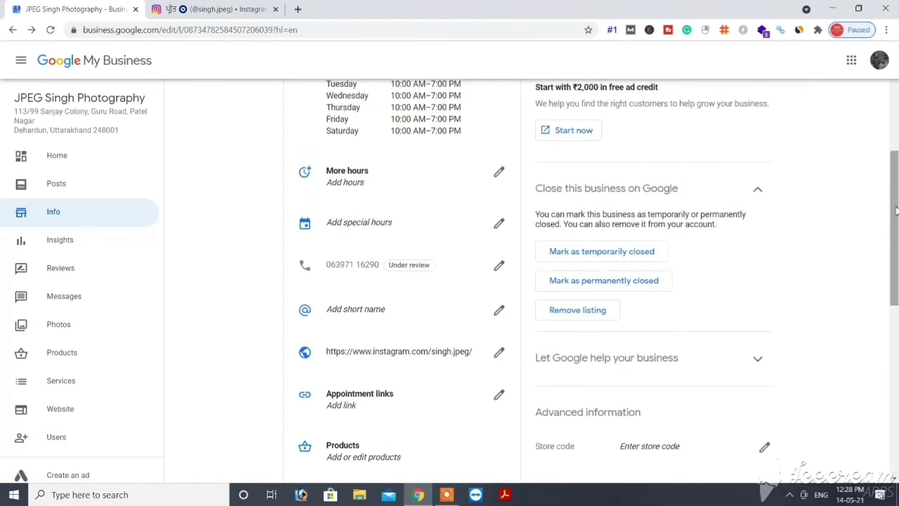
left_click(374, 317)
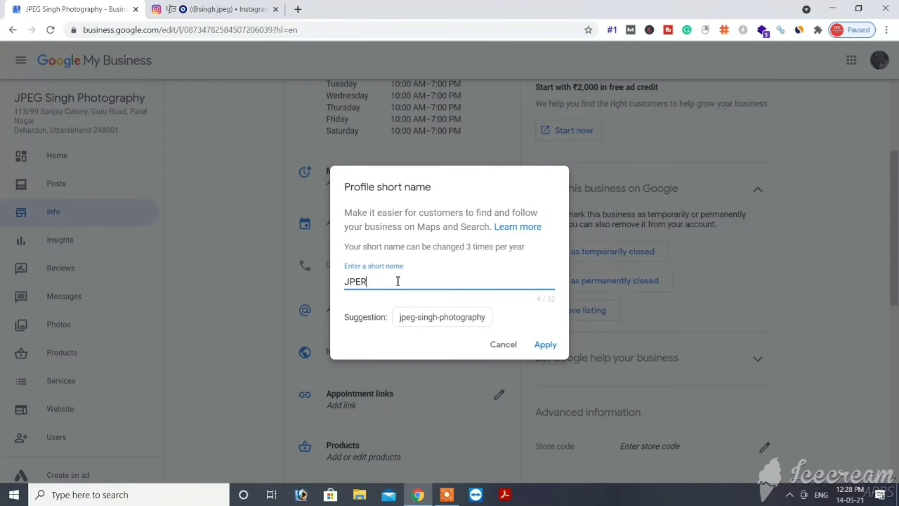
left_click(415, 323)
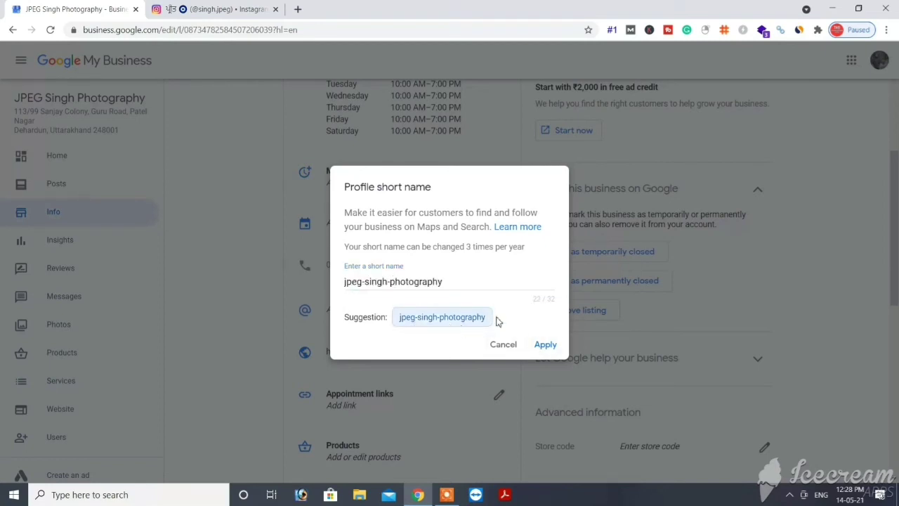
left_click(541, 345)
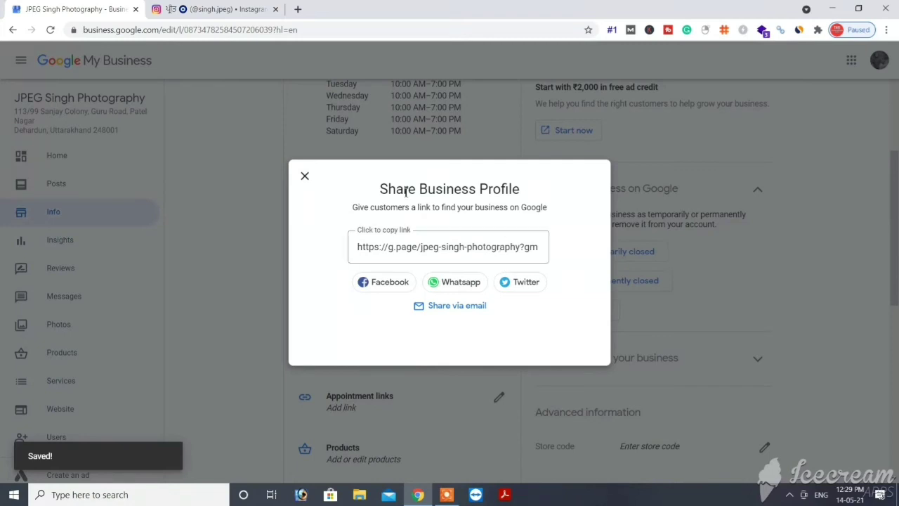
left_click(305, 176)
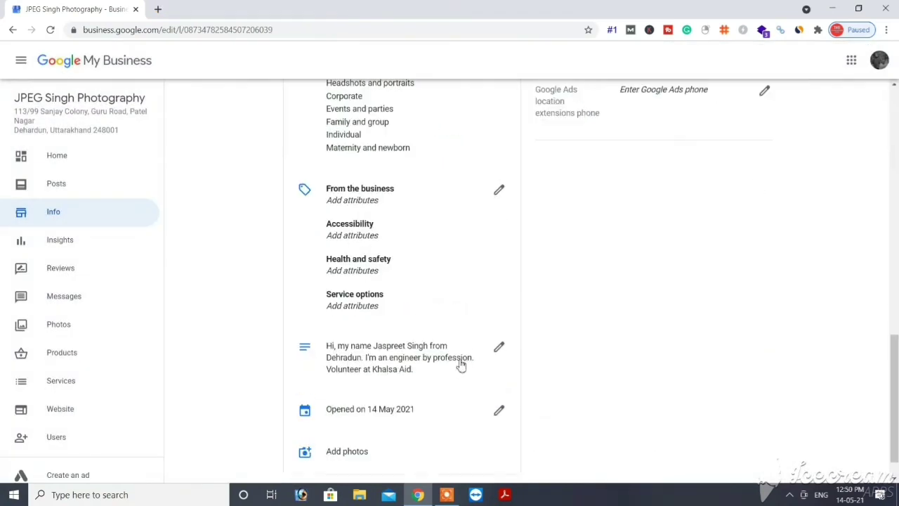
Step: Edit the description to end 'Volunteer at KhalsaAid India.' and apply the change
left_click(500, 349)
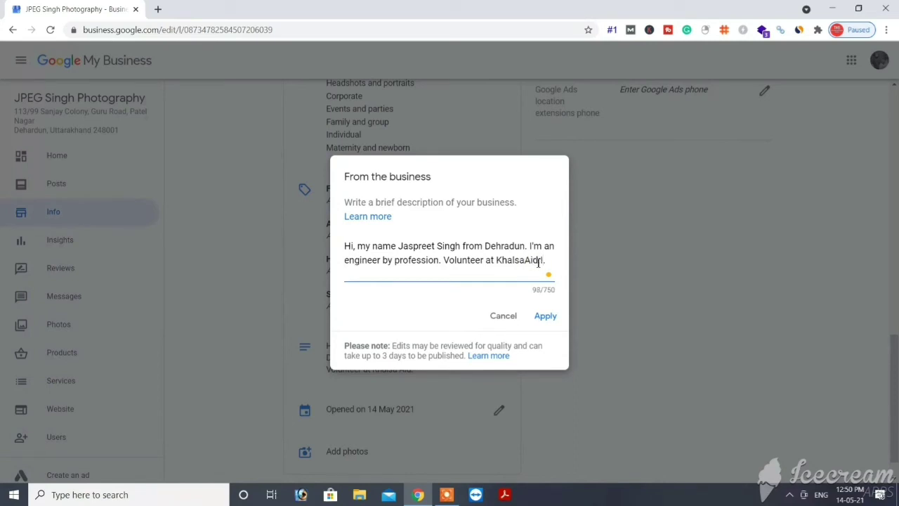
type("ndi")
key("BackSpace")
key("BackSpace")
left_click(548, 319)
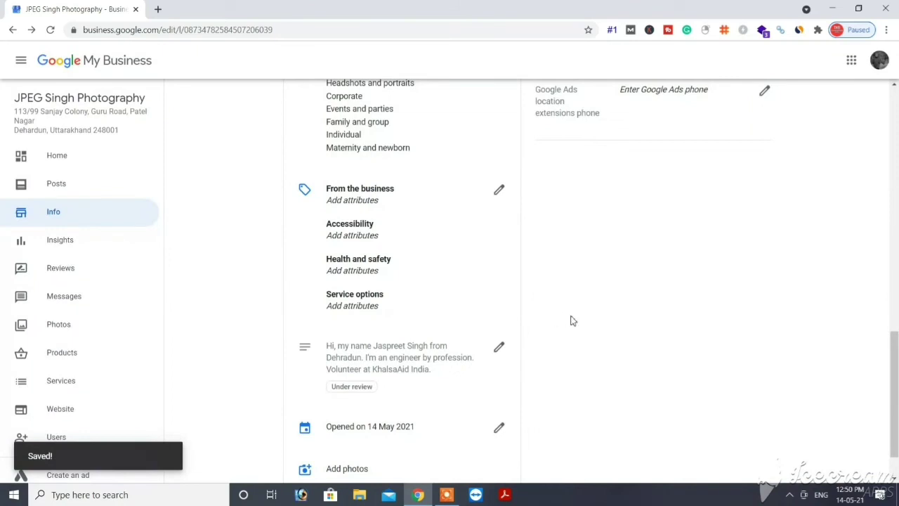
left_click(896, 181)
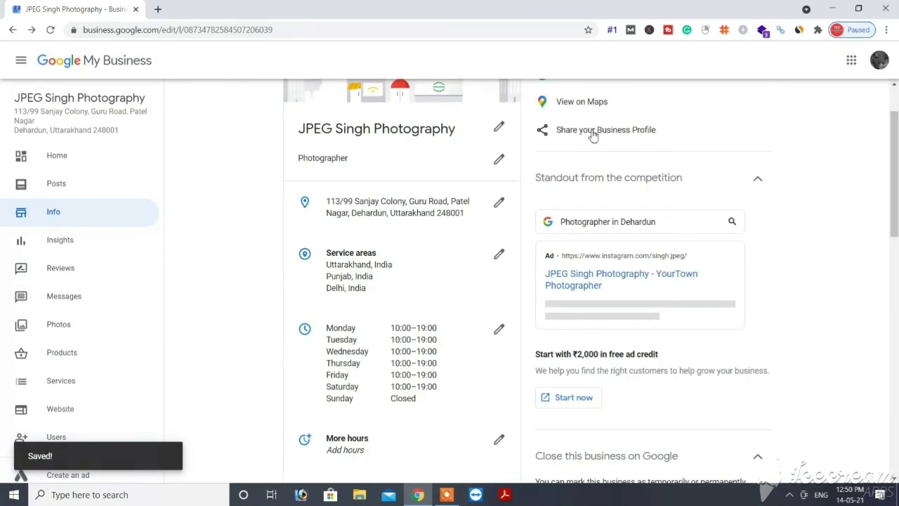
Step: Copy the Business Profile share link and view the JPEG Singh Photography listing on Google Maps
left_click(592, 131)
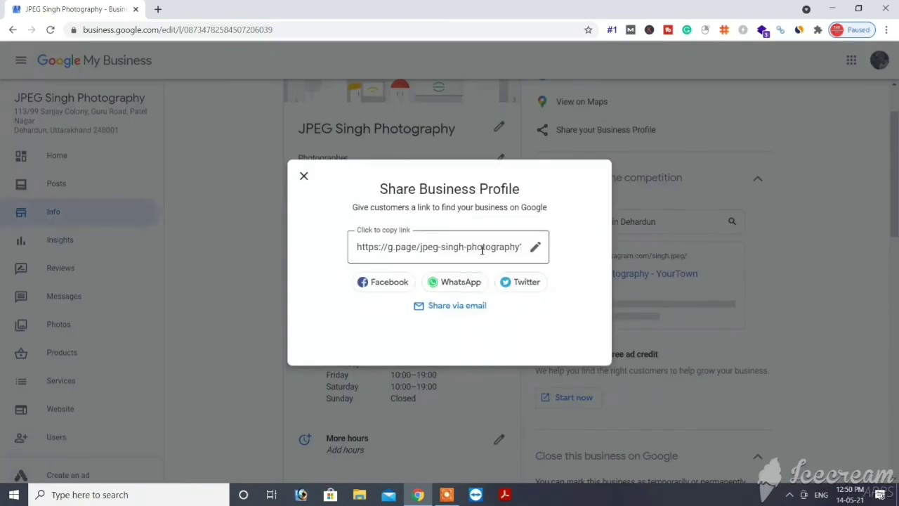
left_click(491, 250)
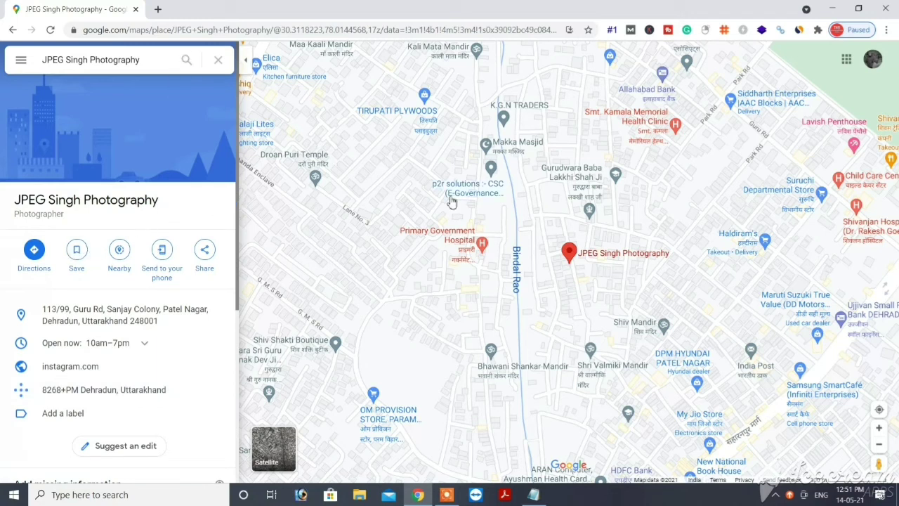
Step: Close the Google Maps window to return to the website editor's publishing settings
left_click(894, 9)
left_click(447, 494)
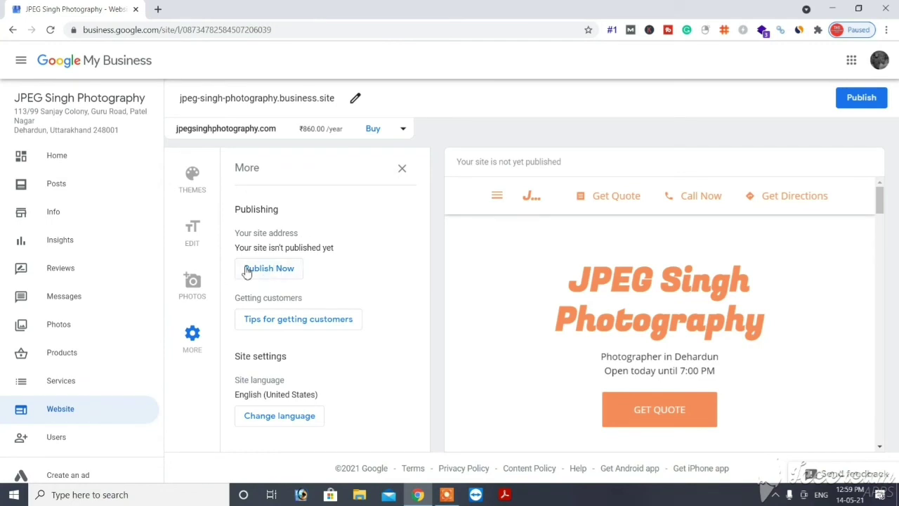
Step: Publish the website from the editor's More panel so it goes live at jpeg-singh-photography.business.site
left_click(201, 238)
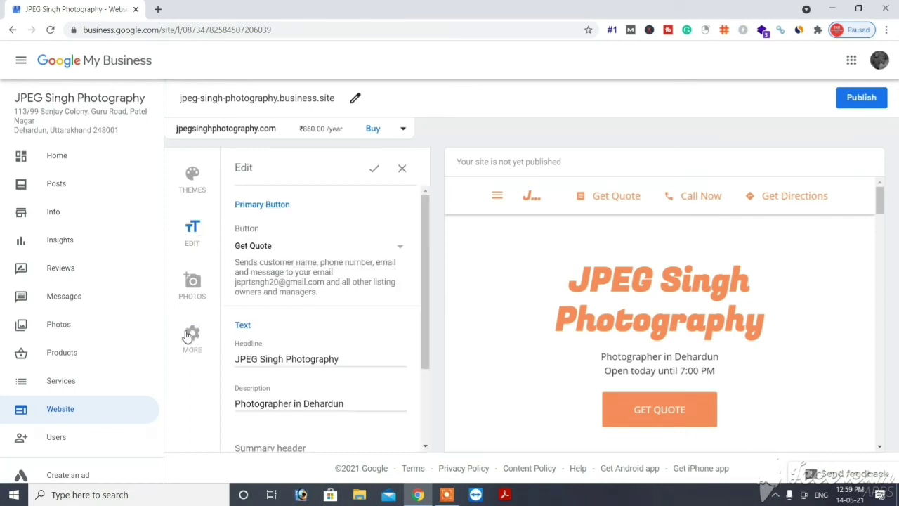
left_click(425, 383)
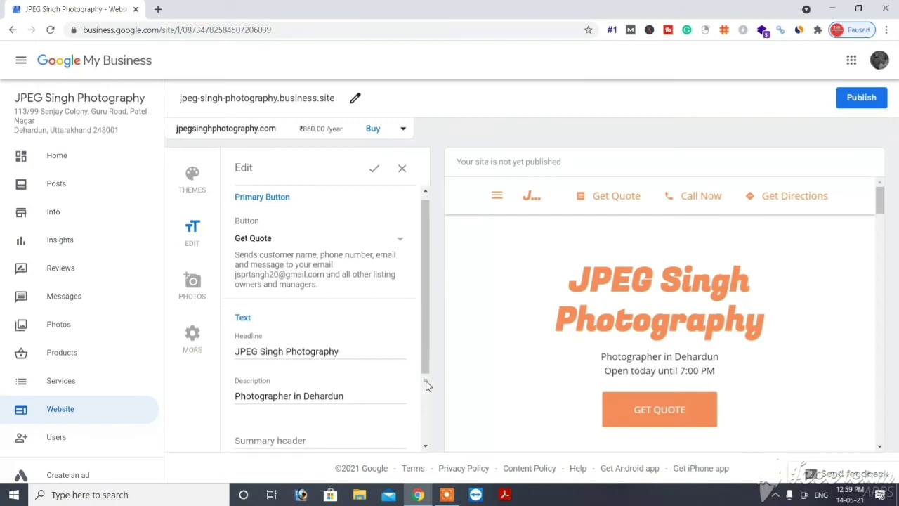
left_click(192, 342)
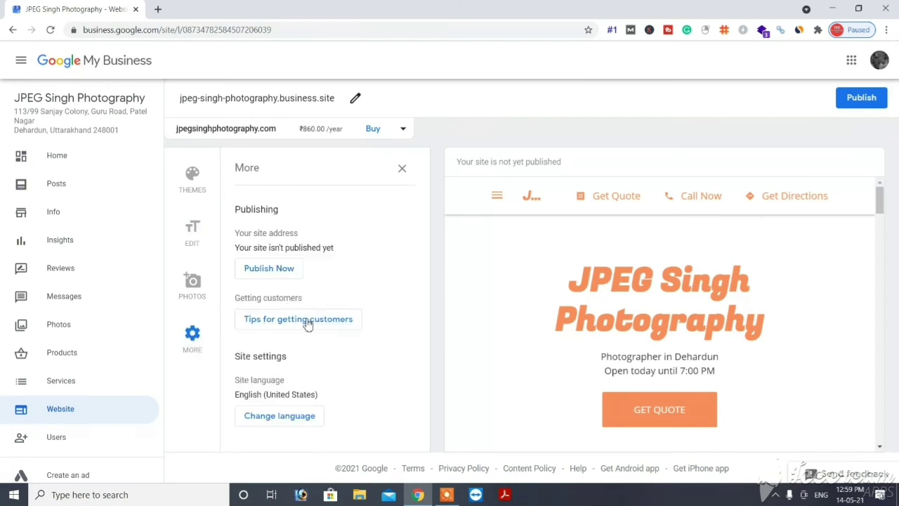
left_click(272, 268)
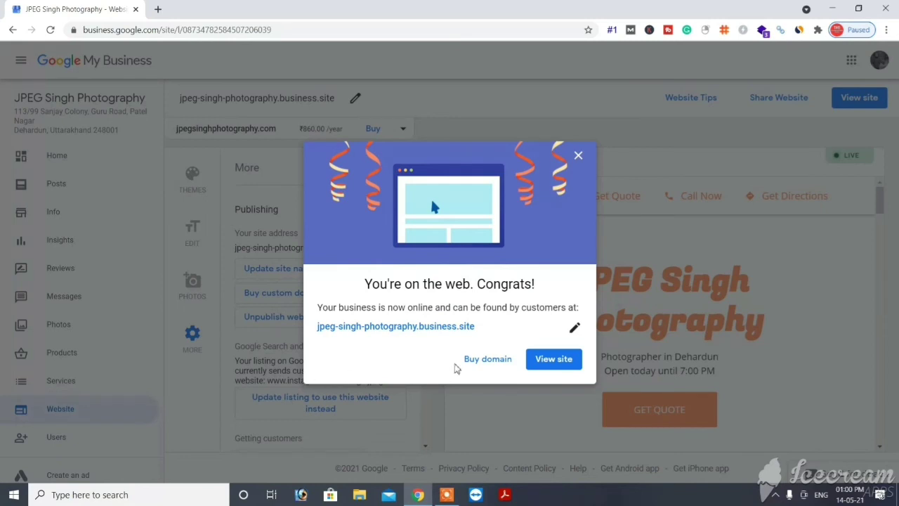
Step: View the live site in a new tab, then dismiss the Congrats and 'Get more customers' pop-ups
left_click(549, 359)
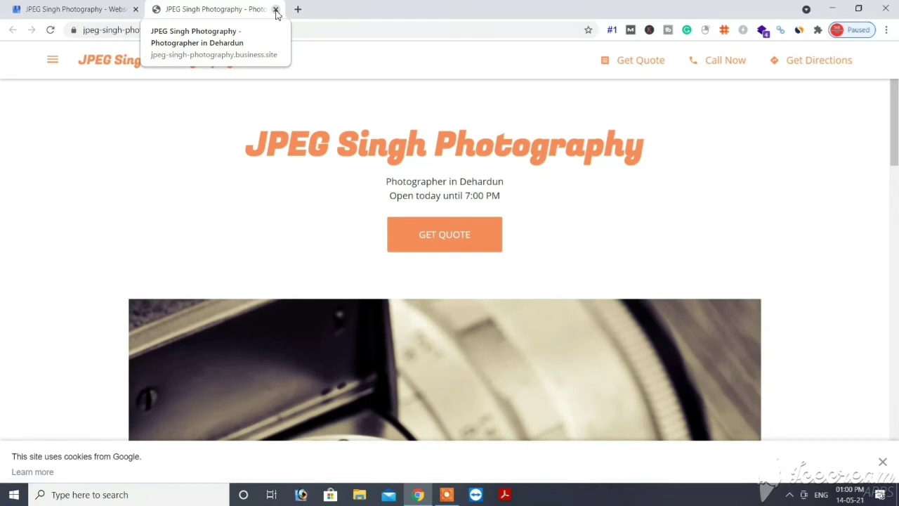
left_click(276, 10)
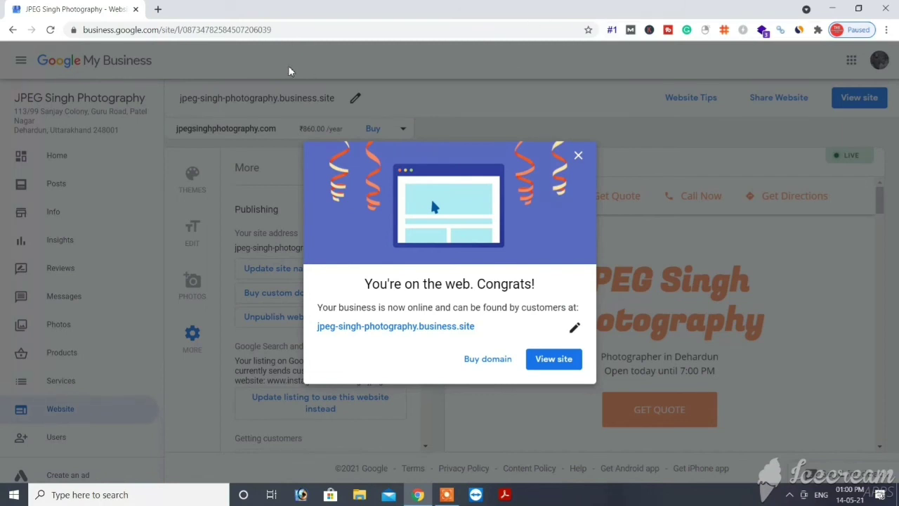
left_click(578, 156)
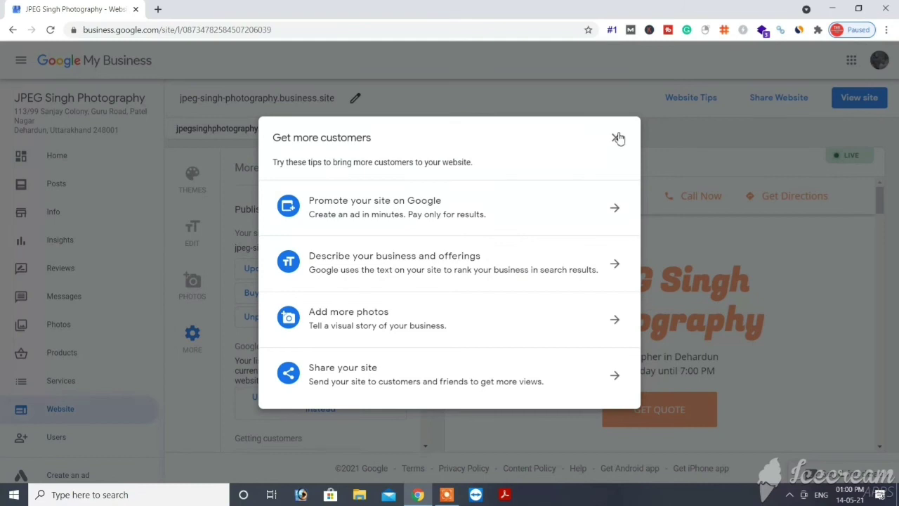
left_click(616, 139)
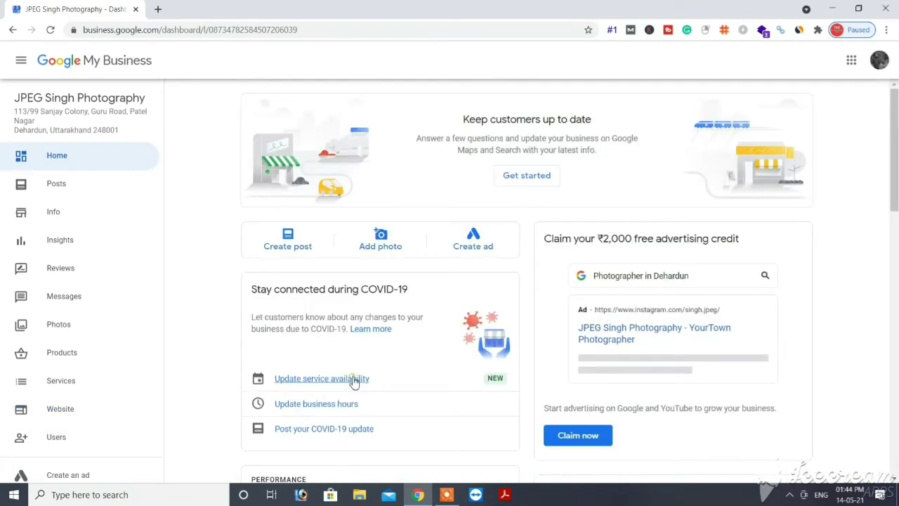
Step: Set service availability to open, online appointments yes, onsite no, with the Instagram appointment link, and save
left_click(353, 379)
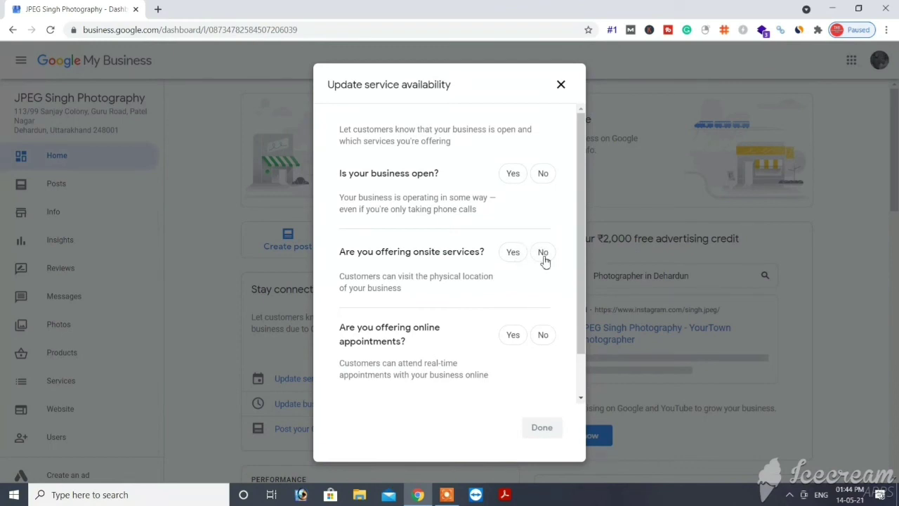
left_click(544, 259)
left_click(514, 337)
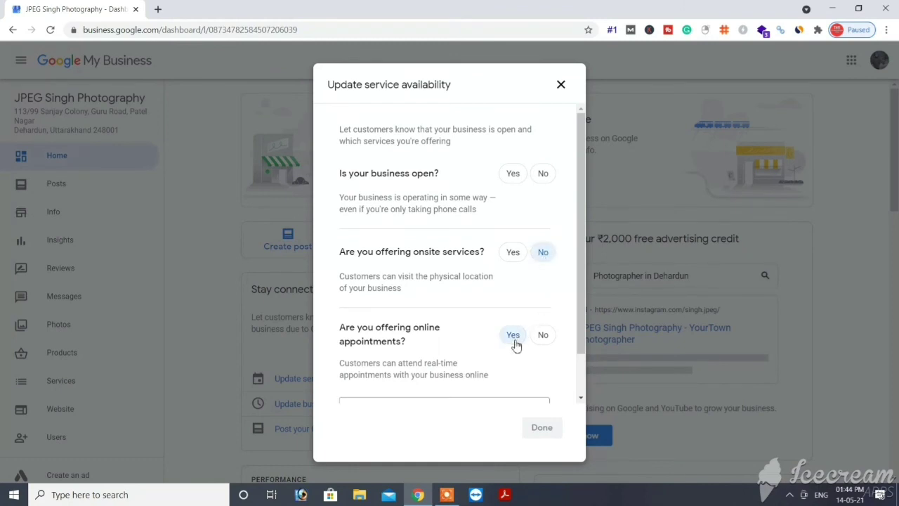
left_click(514, 176)
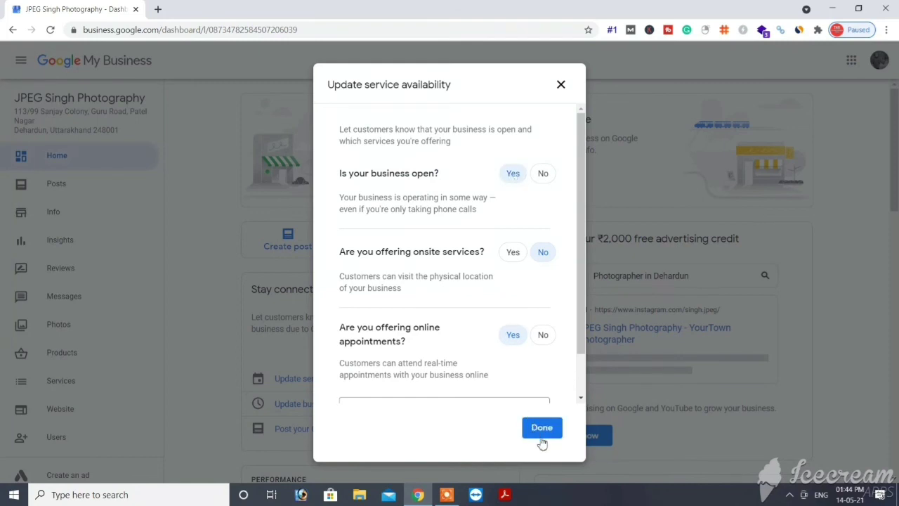
left_click(580, 398)
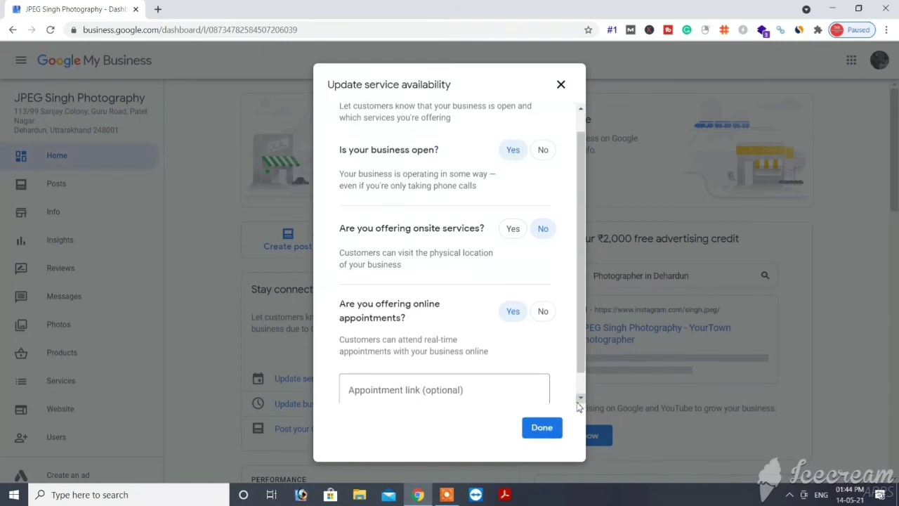
left_click(506, 397)
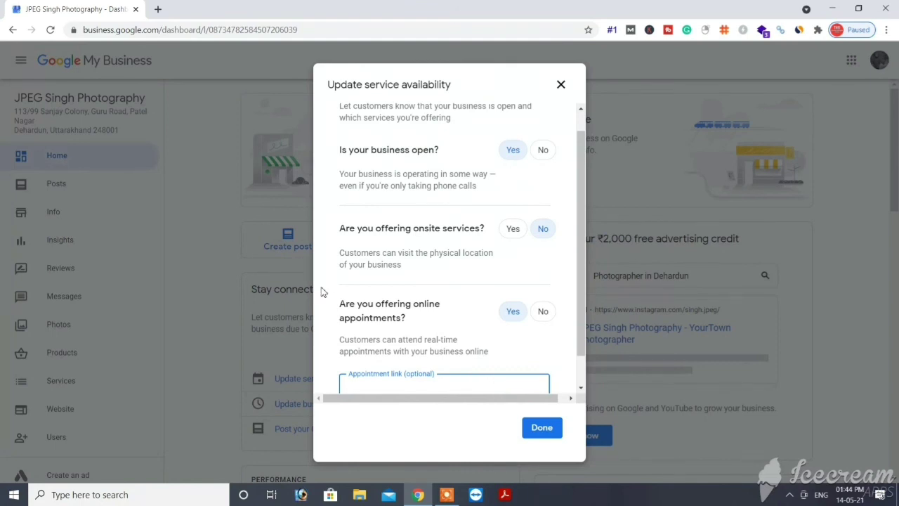
type("https://www.instagram.com/singh.jpeg/")
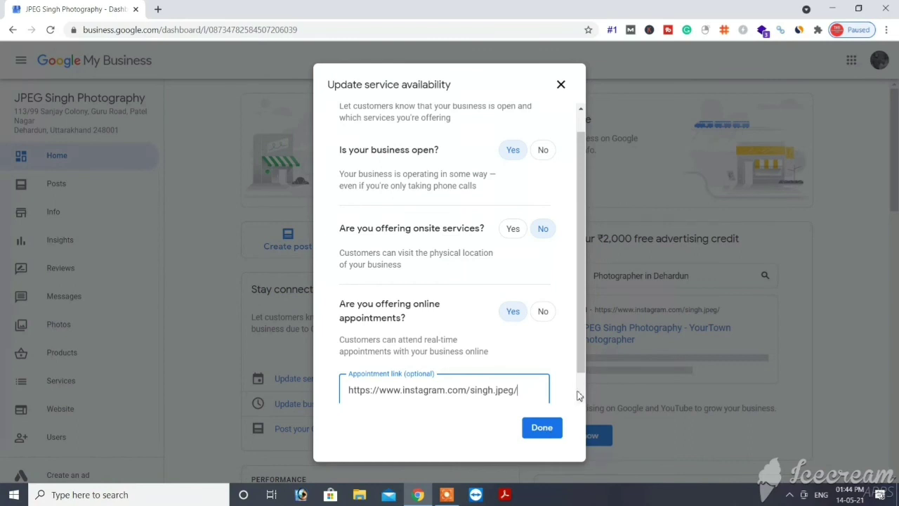
scroll(578, 393, "down", 1)
left_click(542, 428)
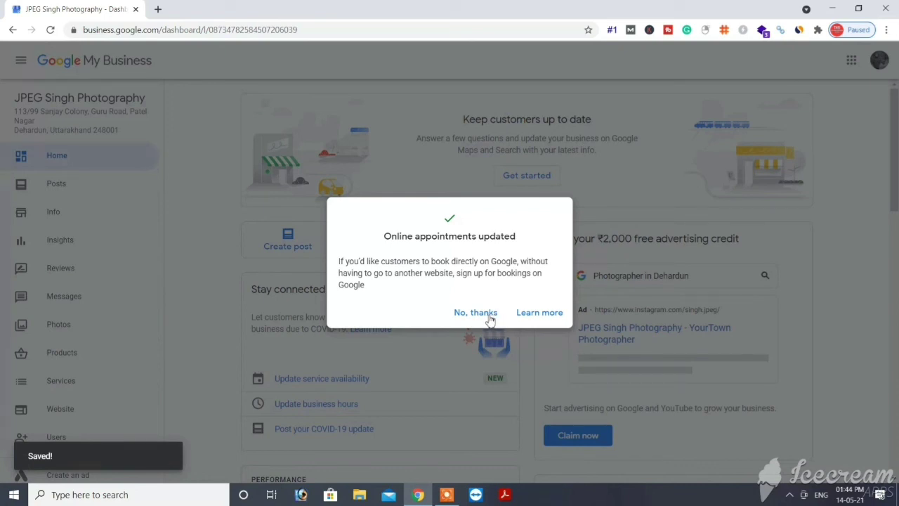
Step: Decline the appointments offer, review the Info page's hours and pending Instagram link, then return Home
left_click(541, 364)
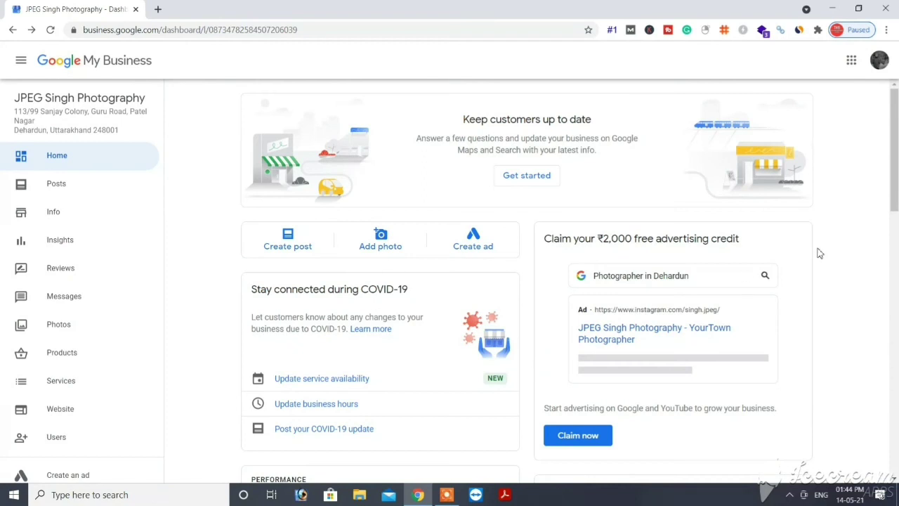
left_click(314, 404)
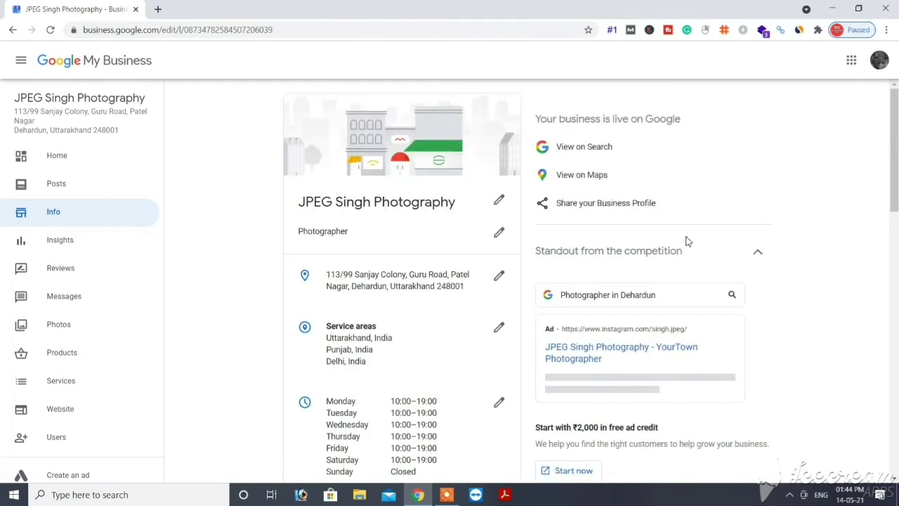
left_click_drag(891, 170, 883, 252)
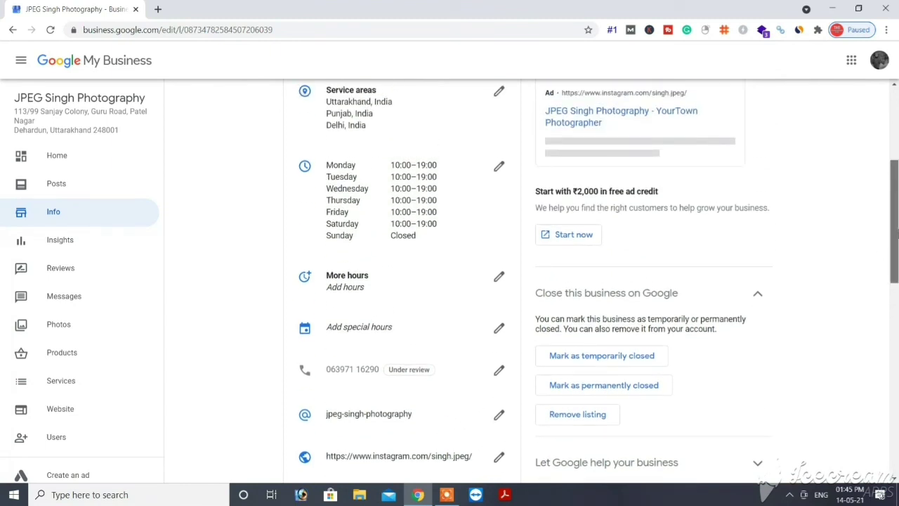
left_click_drag(894, 250, 391, 5)
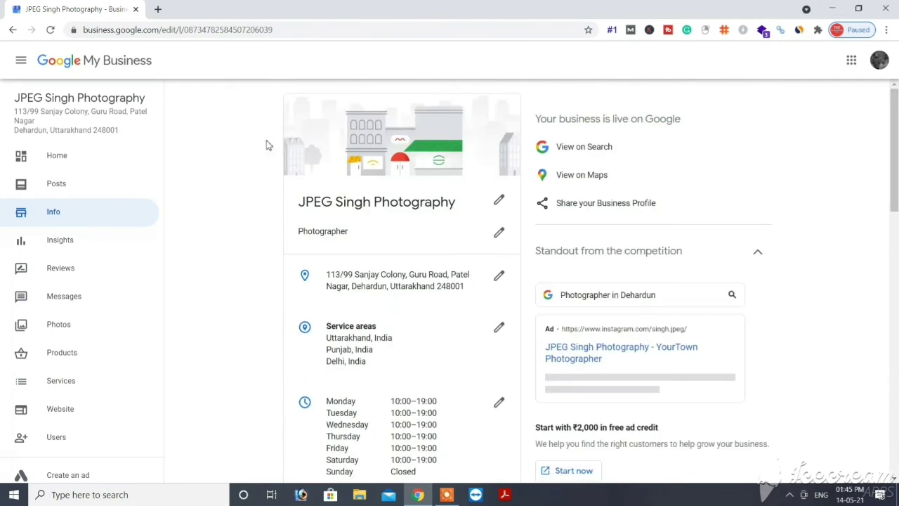
left_click(53, 207)
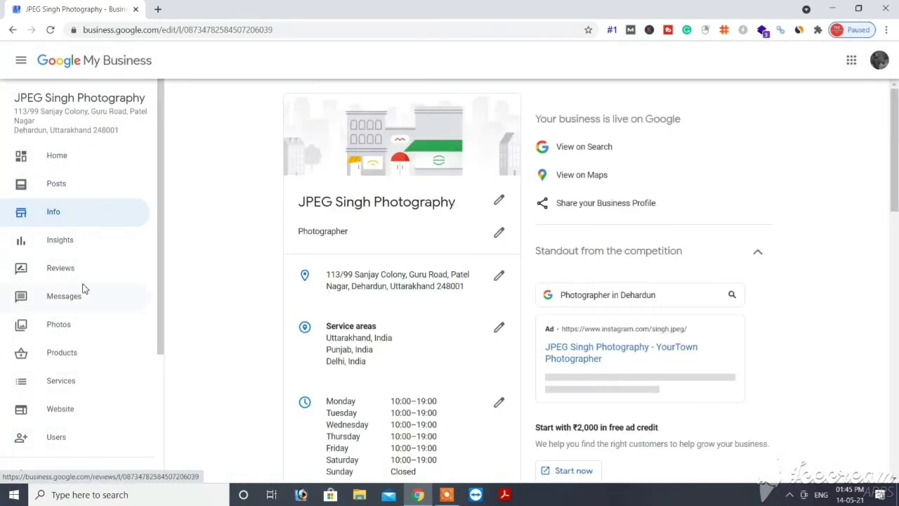
left_click(61, 169)
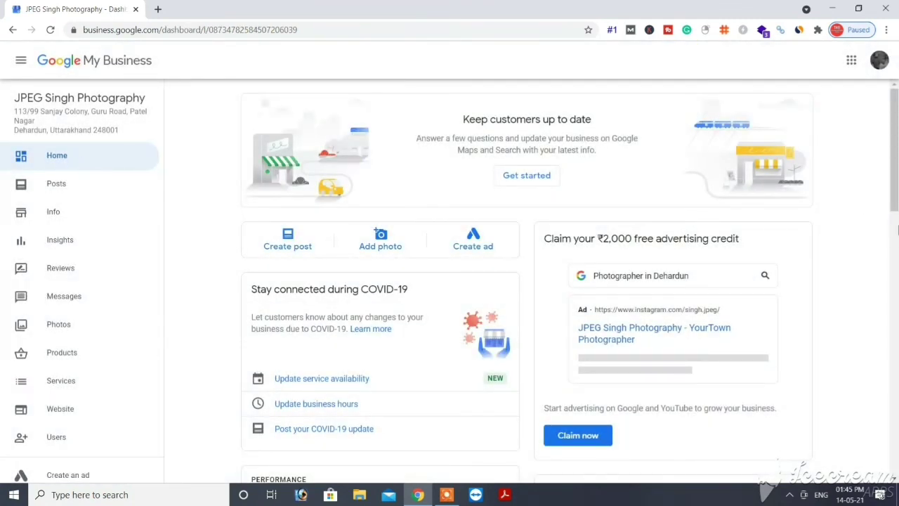
Step: Scroll through the Home dashboard cards, then show the Info page with Photographer category and Monday–Saturday hours
scroll(897, 230, "down", 6)
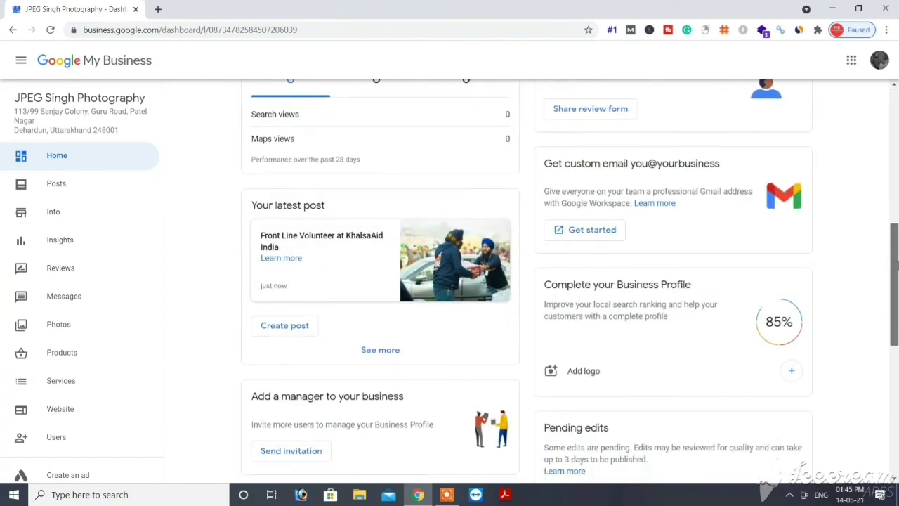
scroll(896, 267, "down", 1)
scroll(896, 281, "down", 2)
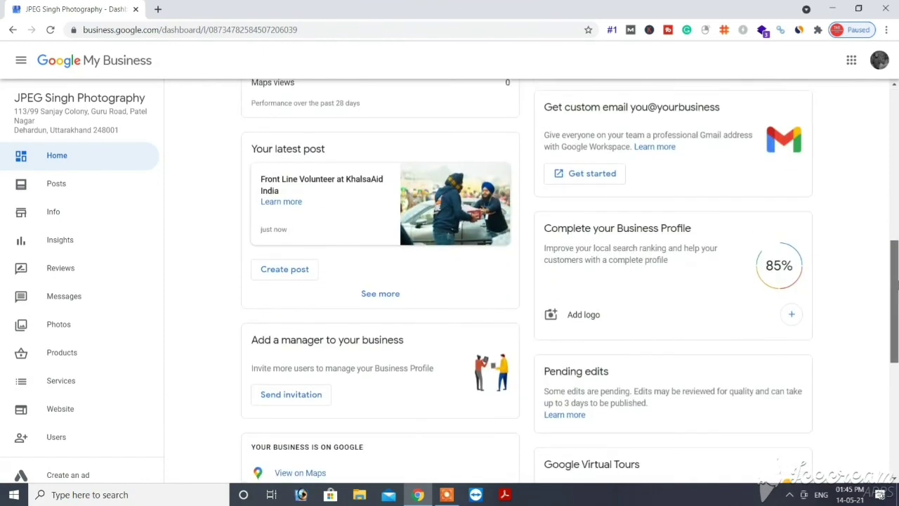
scroll(570, 281, "down", 4)
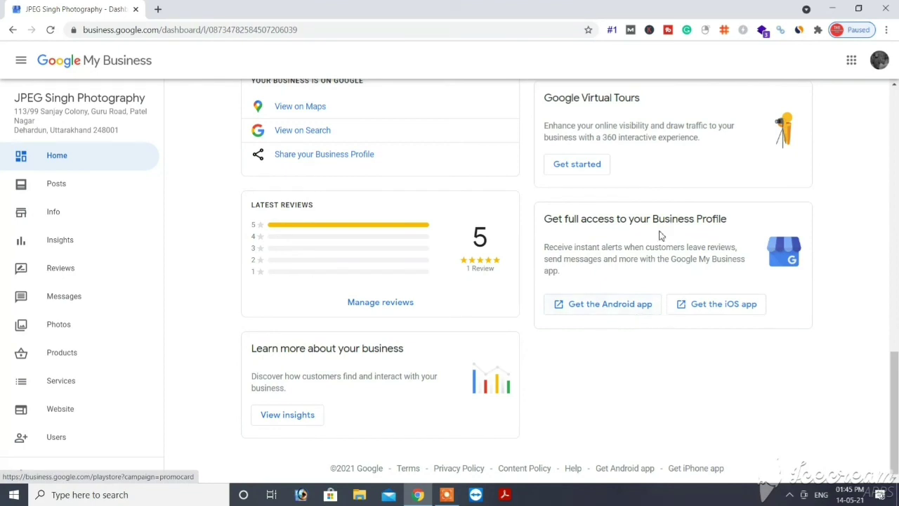
left_click_drag(896, 393, 896, 288)
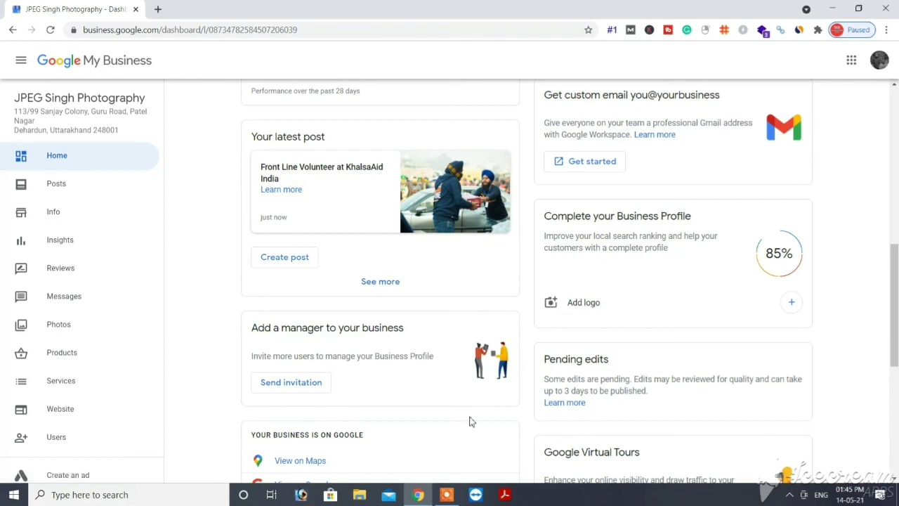
left_click(447, 494)
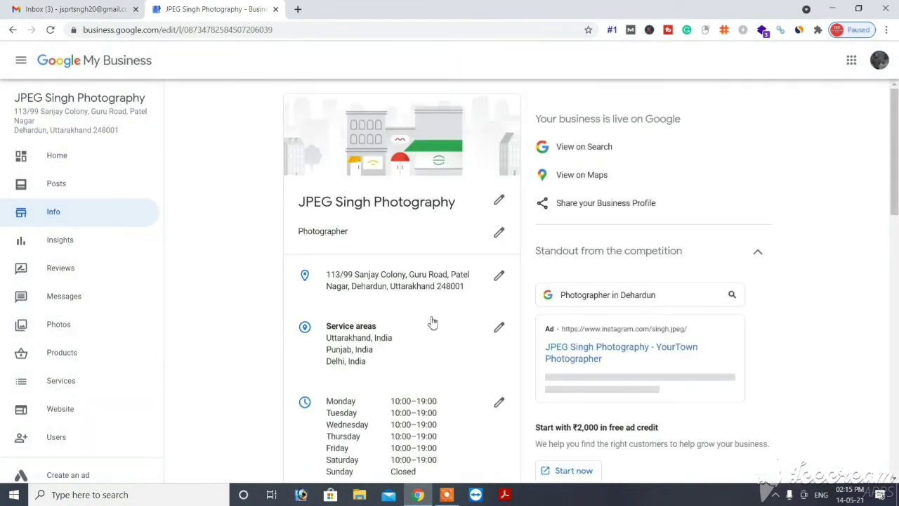
Step: Confirm Service options on the Info page include online appointments, then go to the Photos page
scroll(460, 309, "down", 10)
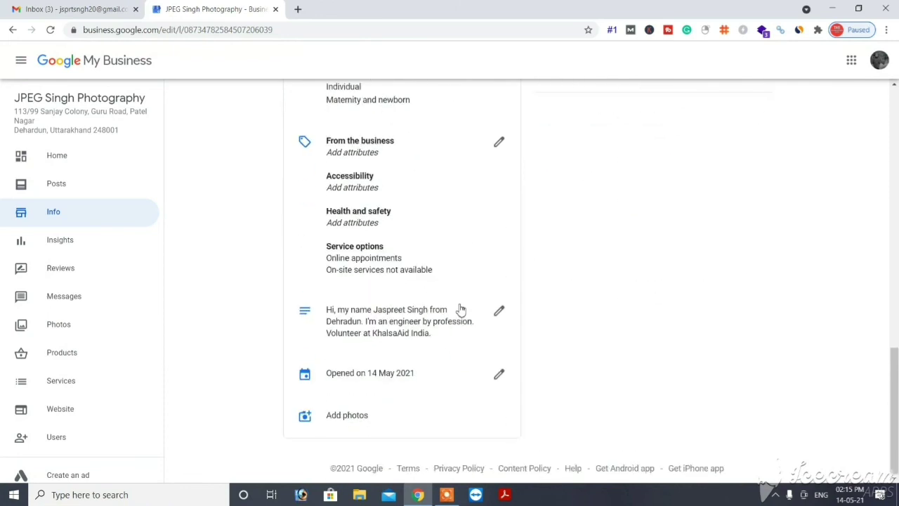
scroll(461, 309, "up", 4)
scroll(461, 310, "up", 8)
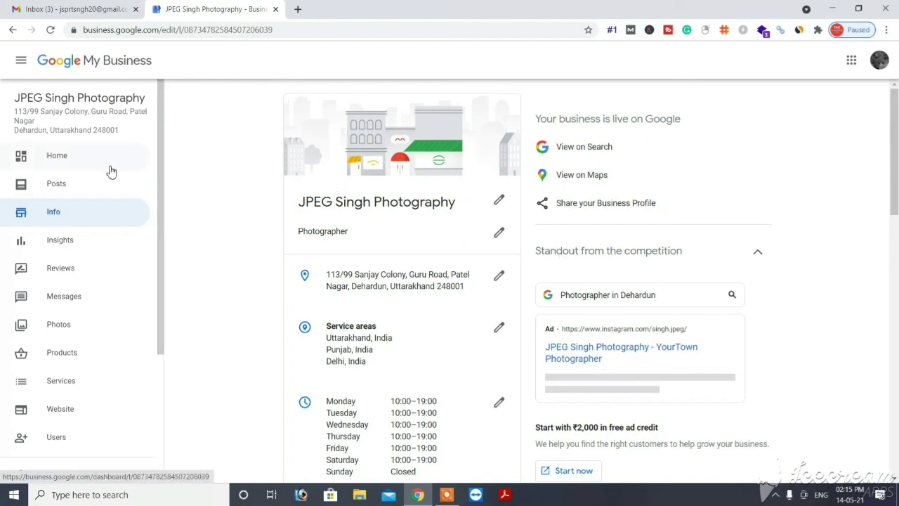
left_click(84, 332)
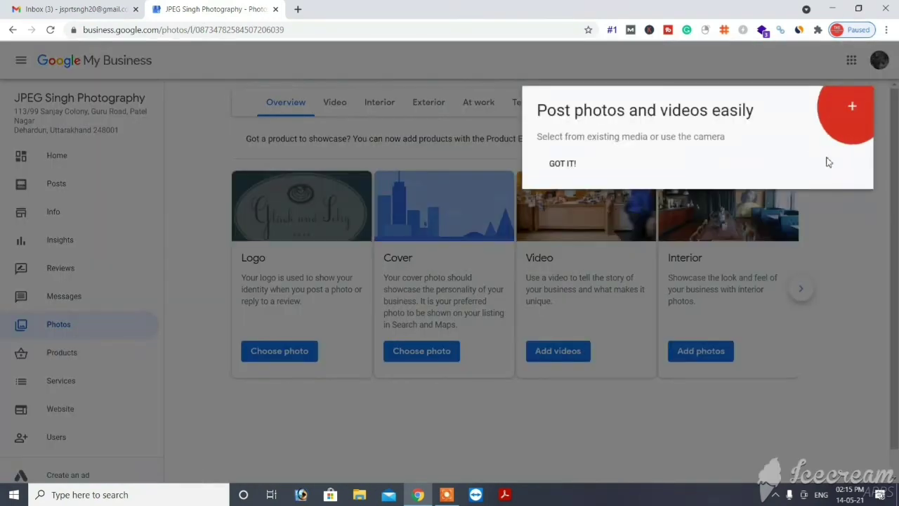
Step: Upload JPEG Singh Photography.jpg from the computer and set it as the business logo
left_click(556, 165)
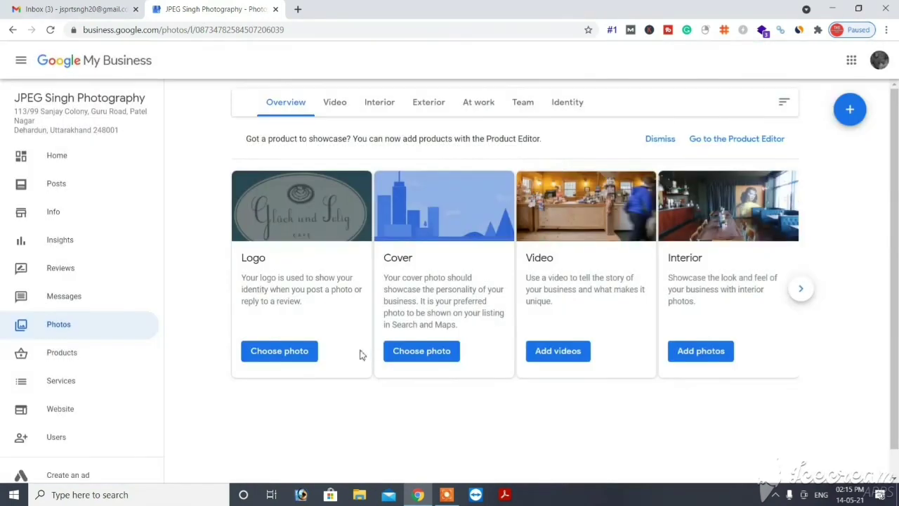
left_click(266, 351)
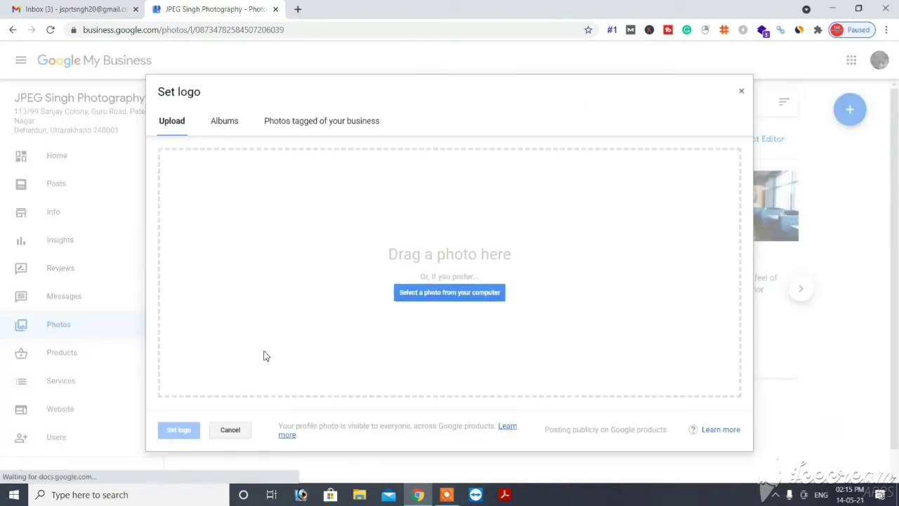
left_click(449, 292)
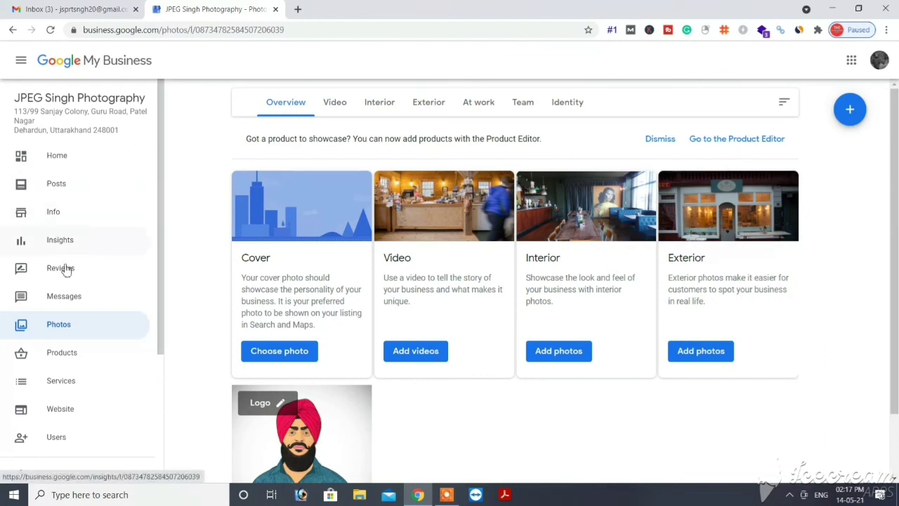
Step: Open the Website section and scroll the live preview through testimonials, About Us, Gallery and contact hours
left_click(68, 407)
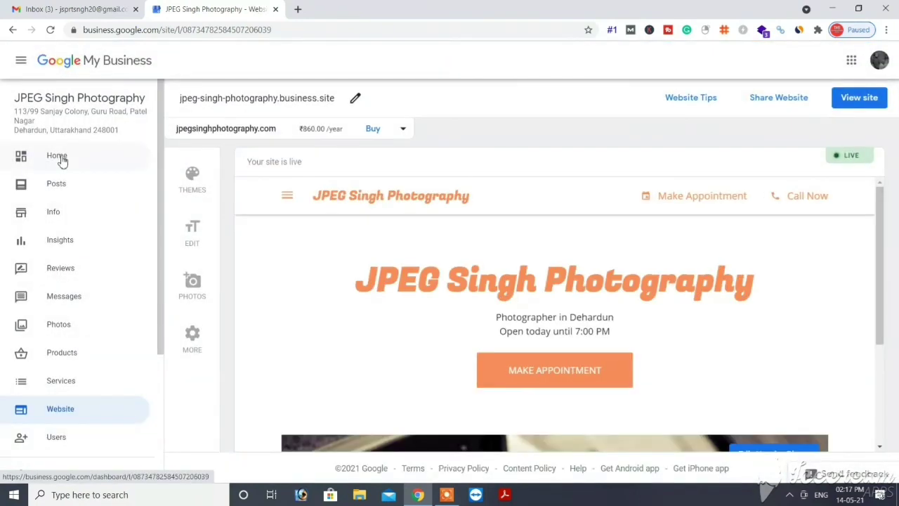
scroll(534, 337, "down", 10)
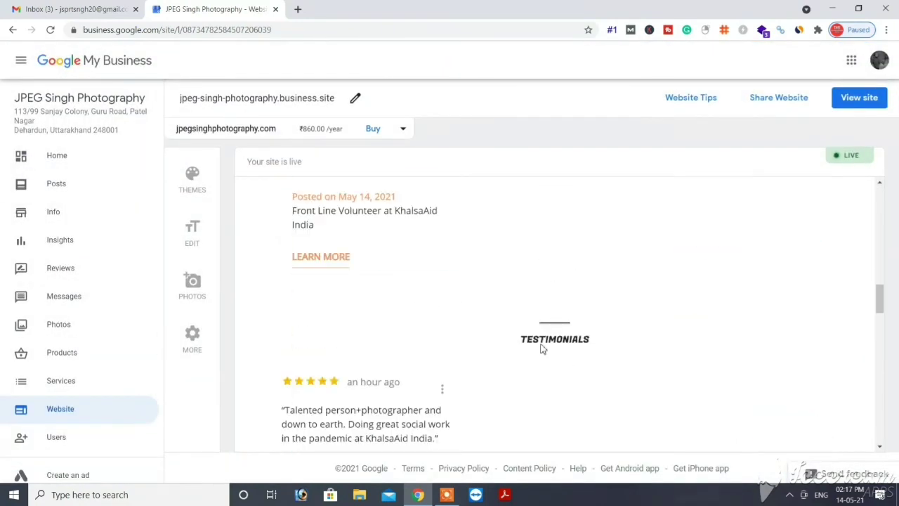
scroll(541, 349, "down", 6)
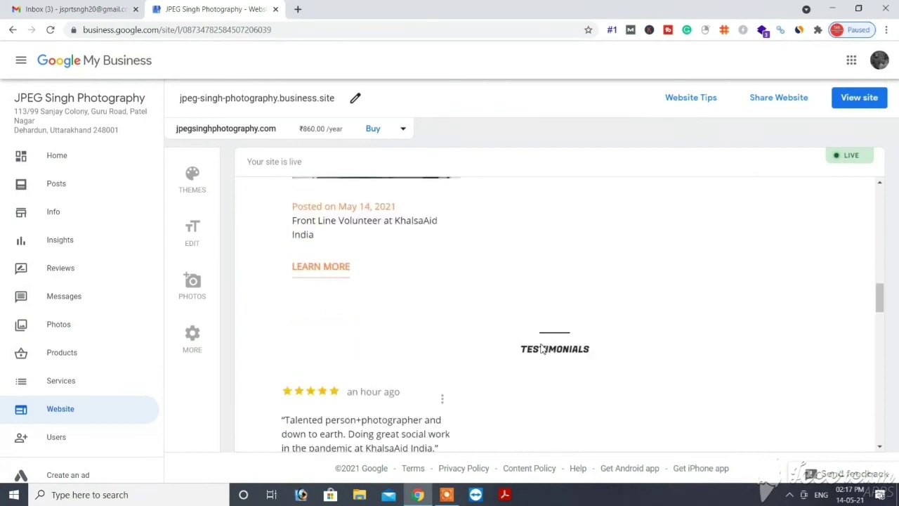
scroll(542, 345, "down", 8)
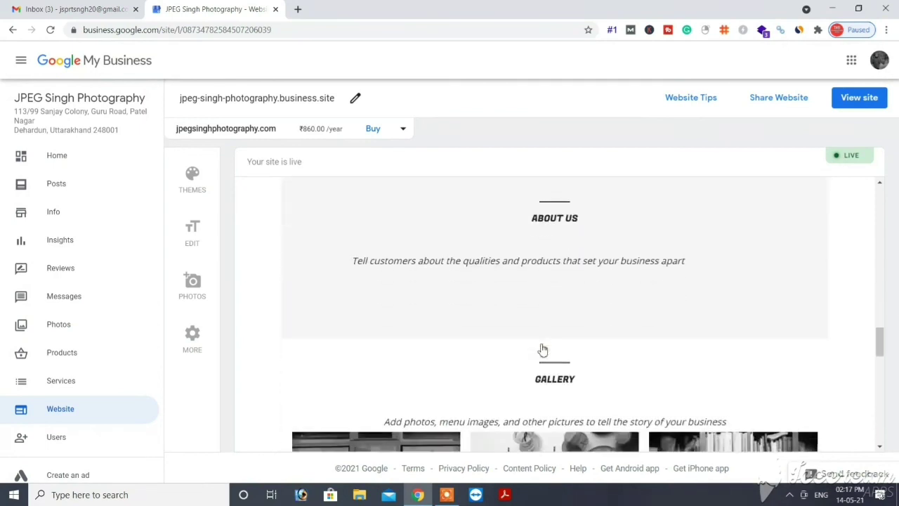
scroll(542, 349, "down", 5)
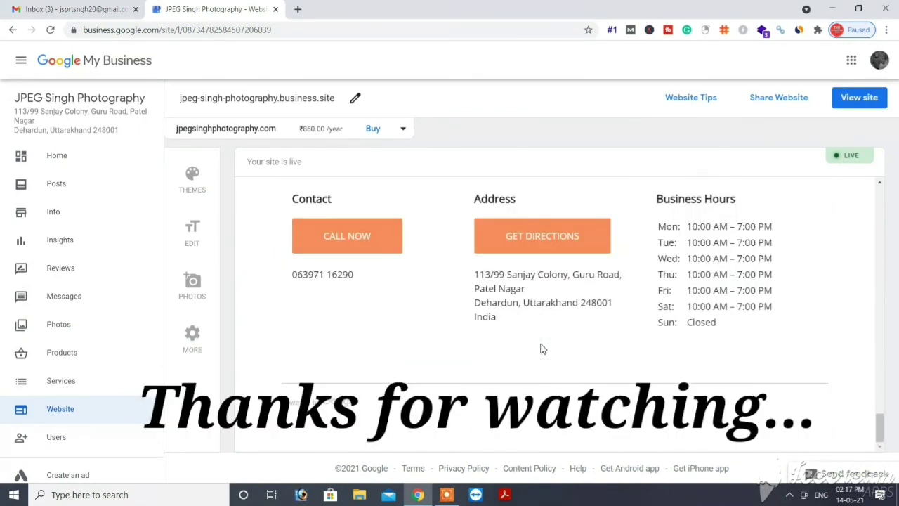